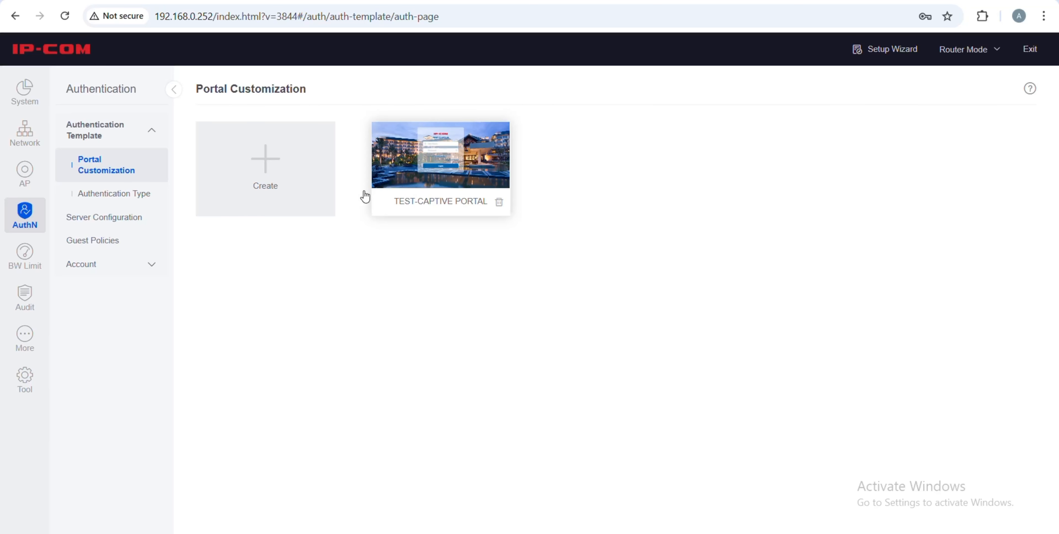
# Add an authentication type policy named NEW-PORTAL with Account as its authentication type
pyautogui.click(99, 204)
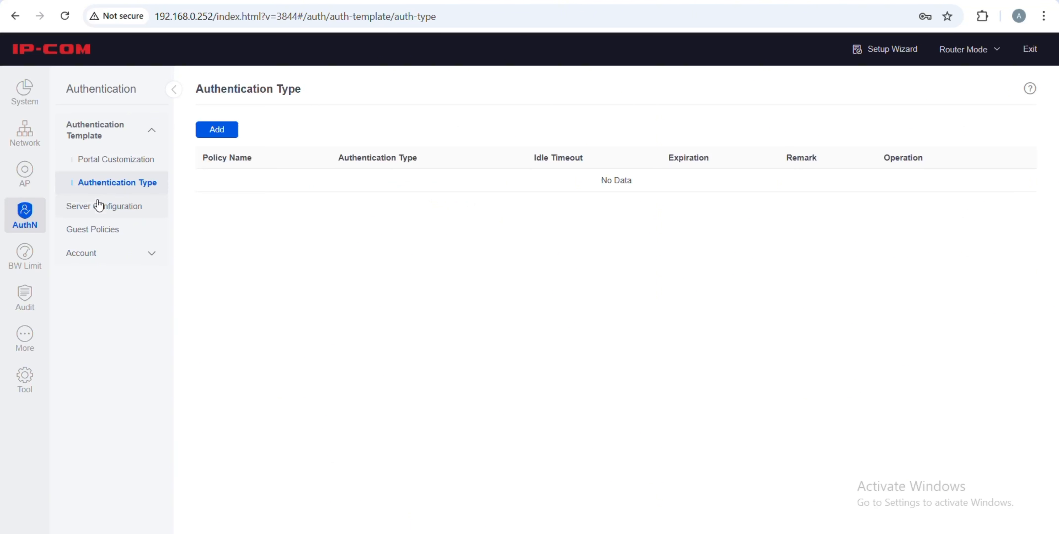
pyautogui.click(231, 130)
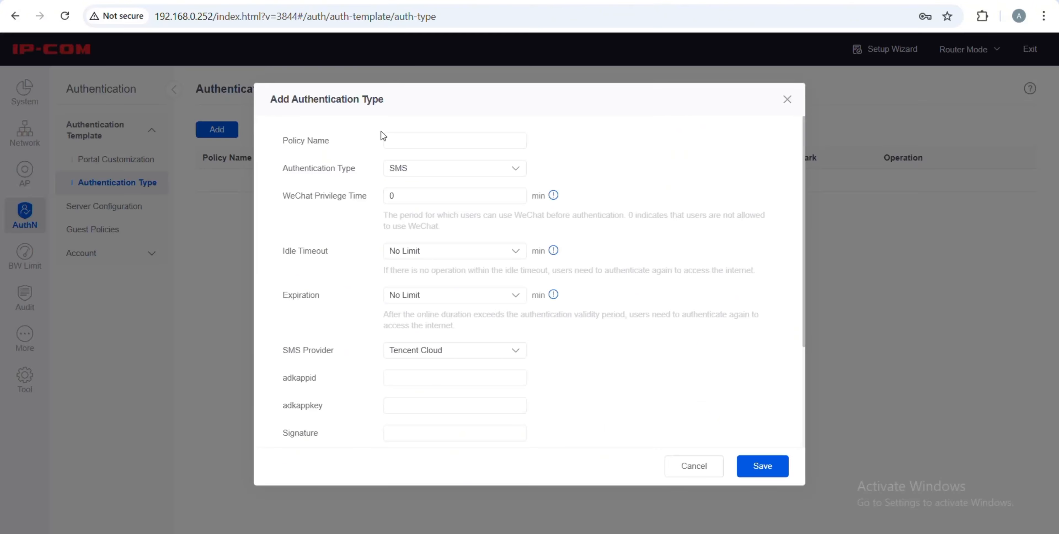
pyautogui.click(416, 136)
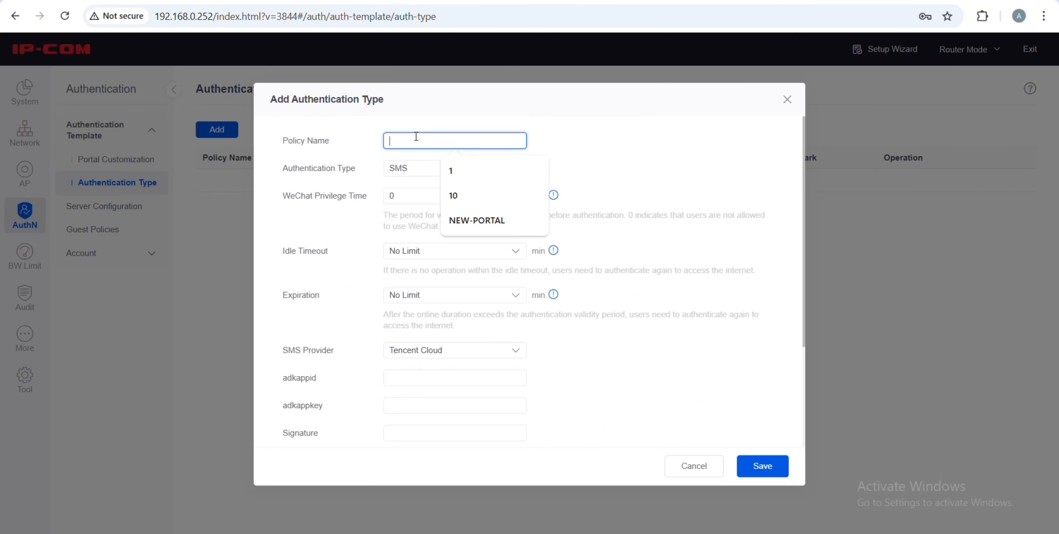
pyautogui.click(481, 229)
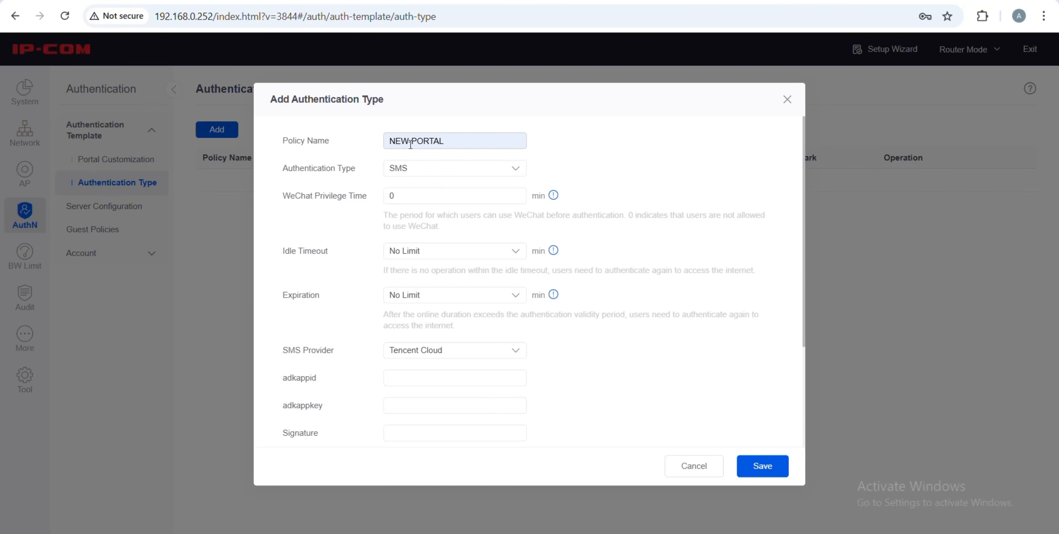
pyautogui.click(429, 170)
pyautogui.click(429, 170)
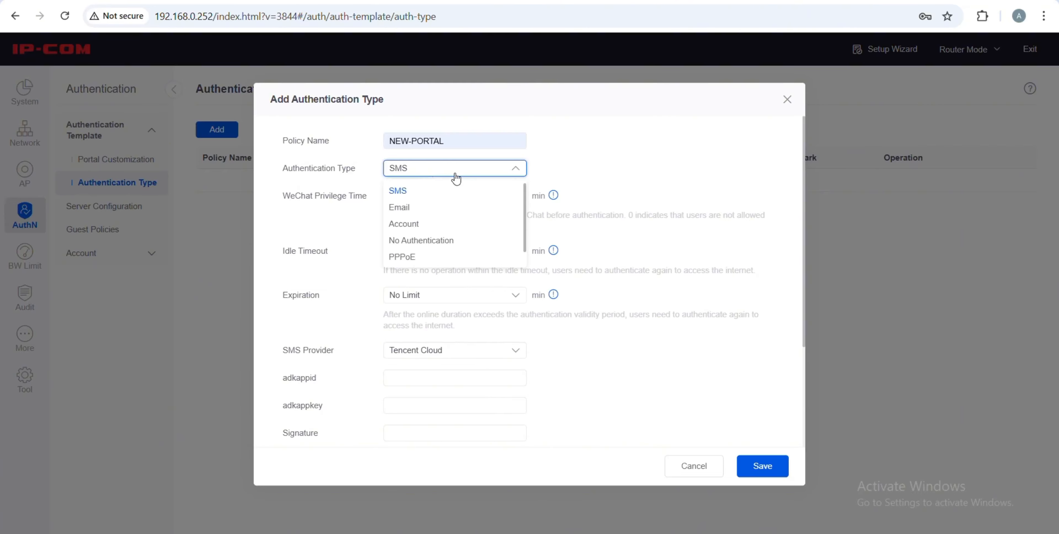
pyautogui.scroll(-1, 464, 216)
pyautogui.scroll(1, 463, 217)
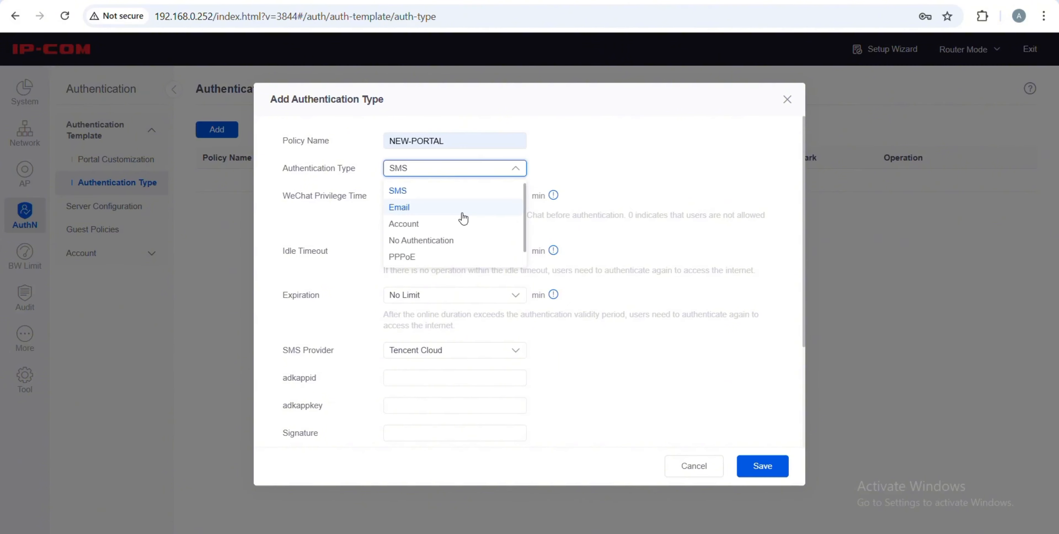
pyautogui.click(418, 227)
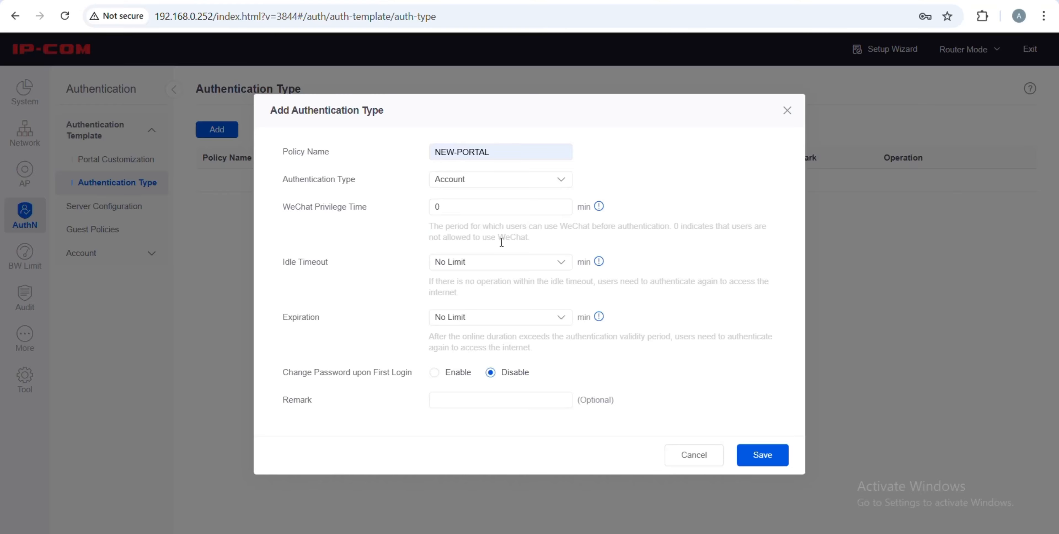
# Choose 30 mins Idle Timeout and 60 mins Expiration for NEW-PORTAL, leaving the remark empty
pyautogui.doubleClick(313, 265)
pyautogui.click(468, 264)
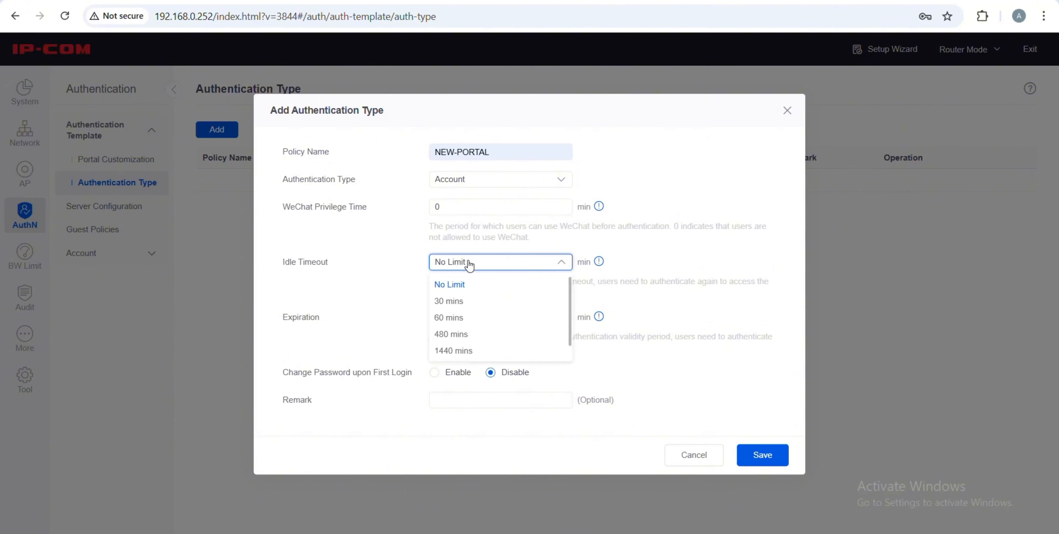
pyautogui.click(459, 301)
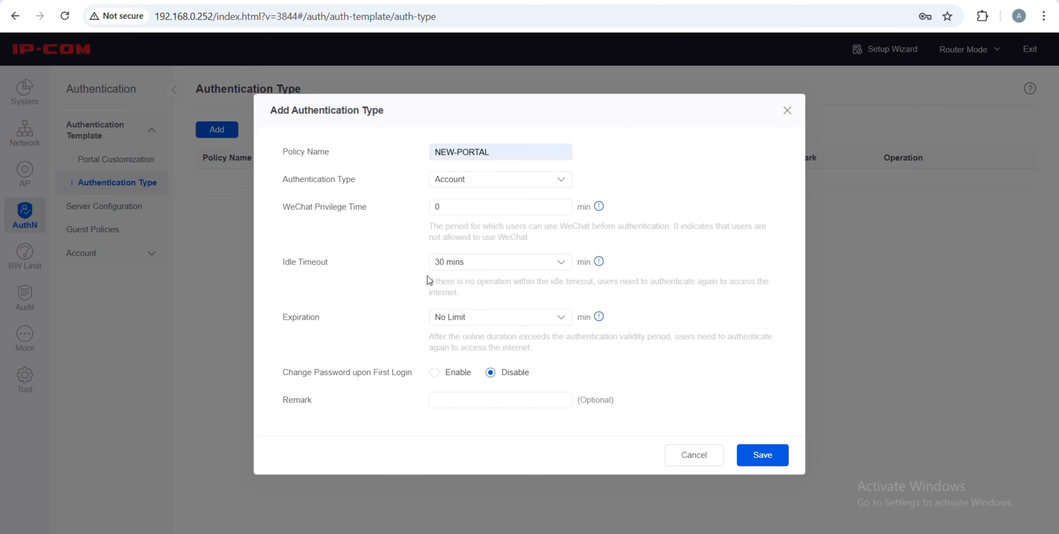
pyautogui.moveTo(429, 282); pyautogui.dragTo(458, 293)
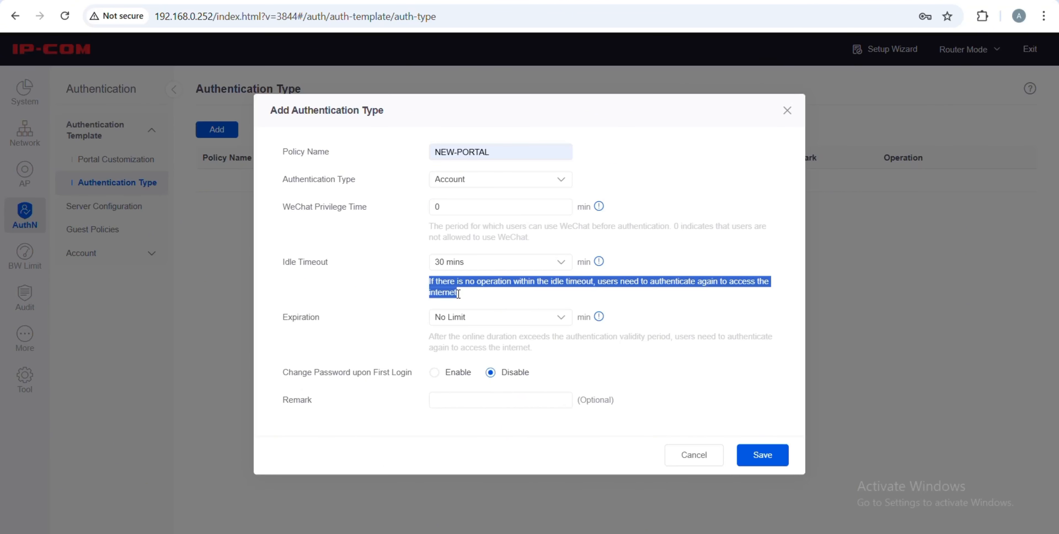
pyautogui.click(470, 299)
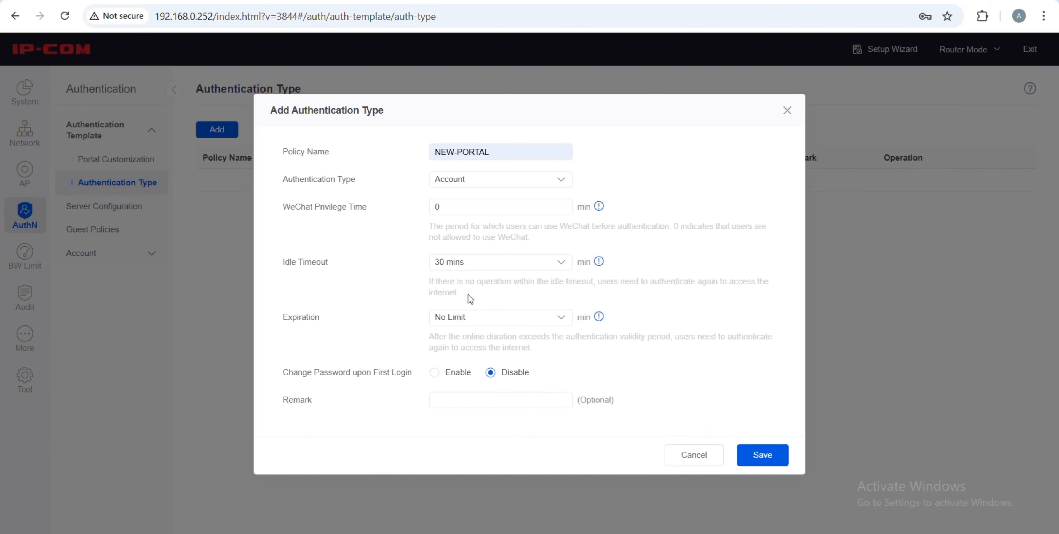
pyautogui.click(476, 325)
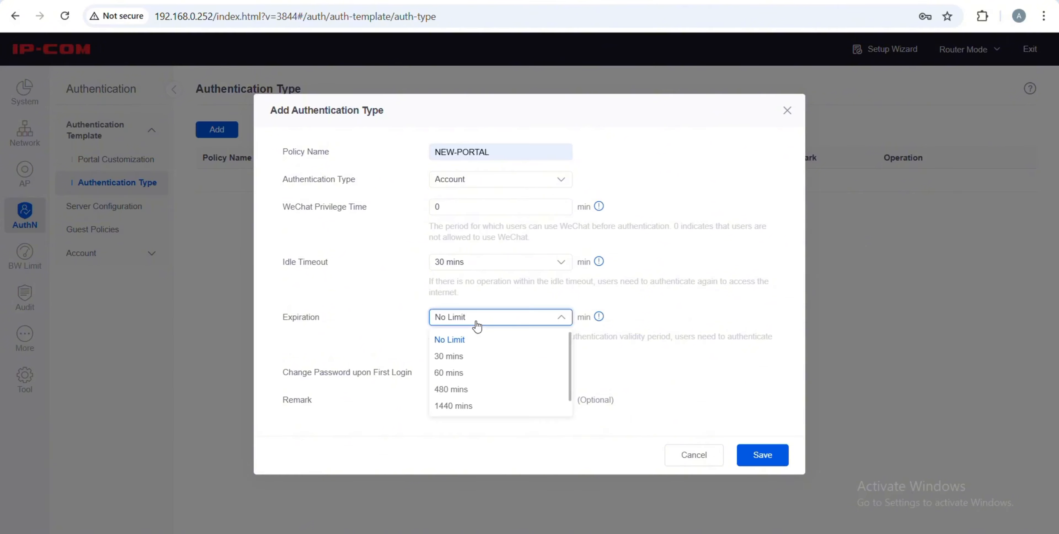
pyautogui.click(477, 374)
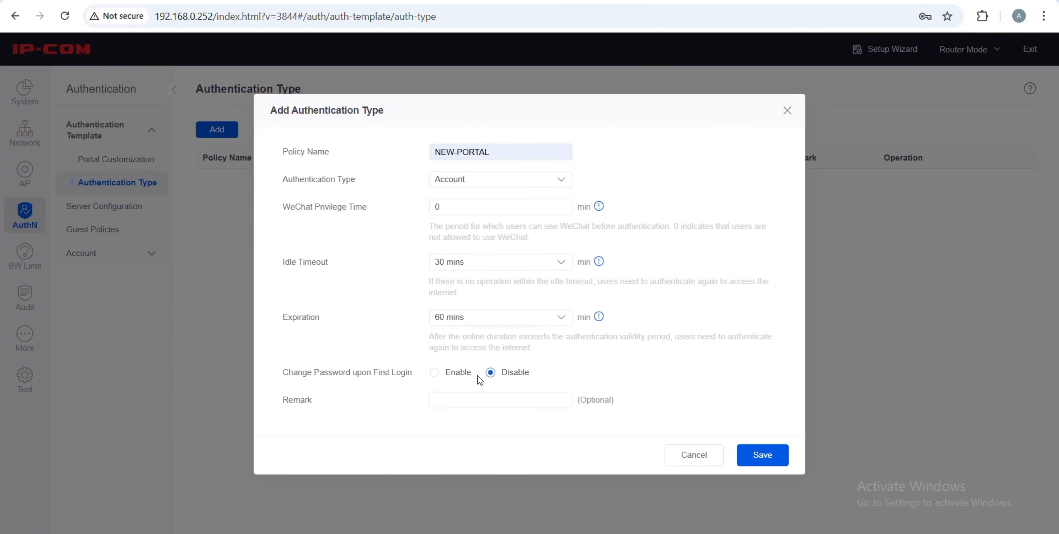
pyautogui.moveTo(431, 340); pyautogui.dragTo(534, 352)
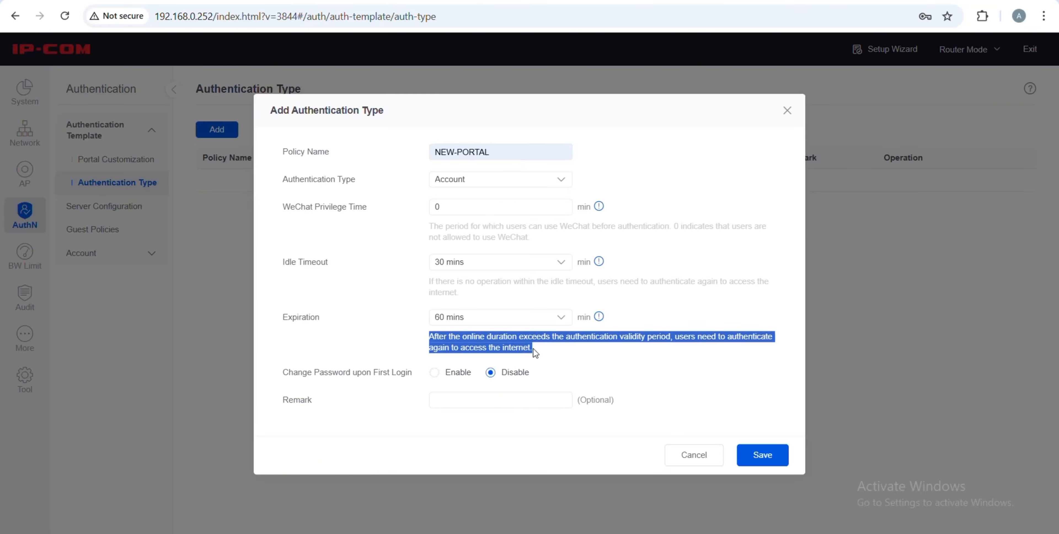
pyautogui.click(450, 385)
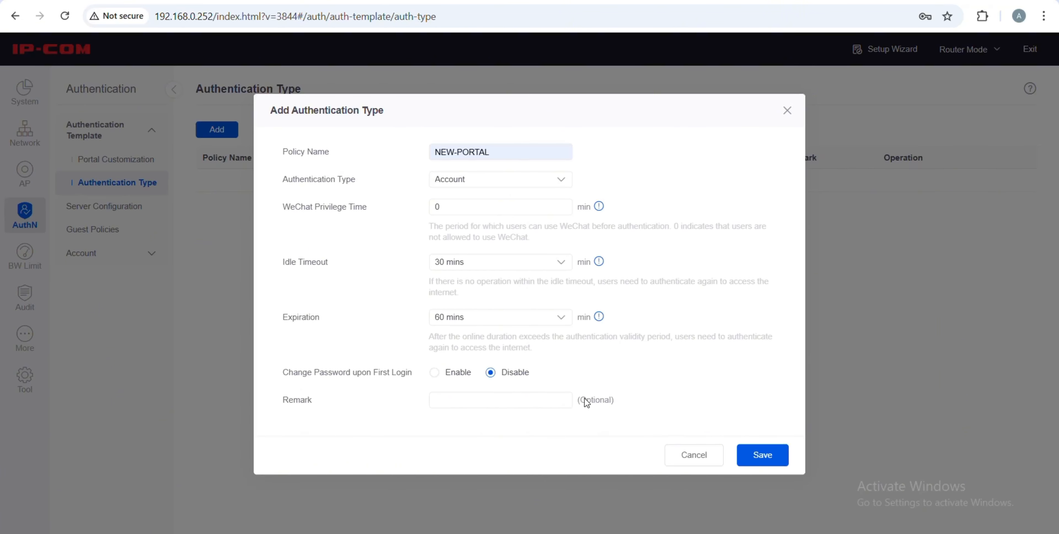
pyautogui.moveTo(584, 399); pyautogui.dragTo(622, 402)
pyautogui.click(624, 406)
# Save NEW-PORTAL, check its Account row in the table, and go to Guest Policies
pyautogui.click(761, 460)
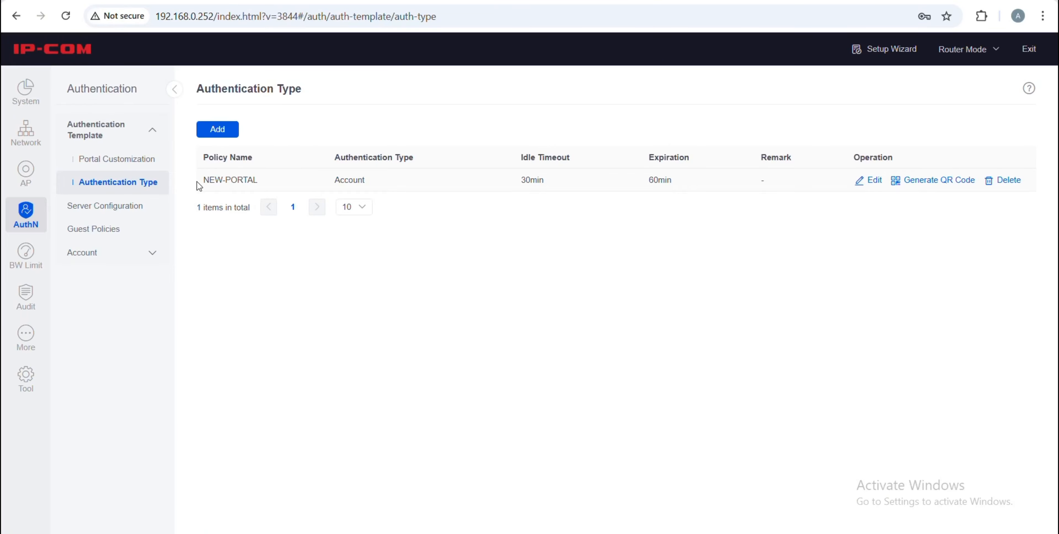
pyautogui.moveTo(199, 186); pyautogui.dragTo(260, 184)
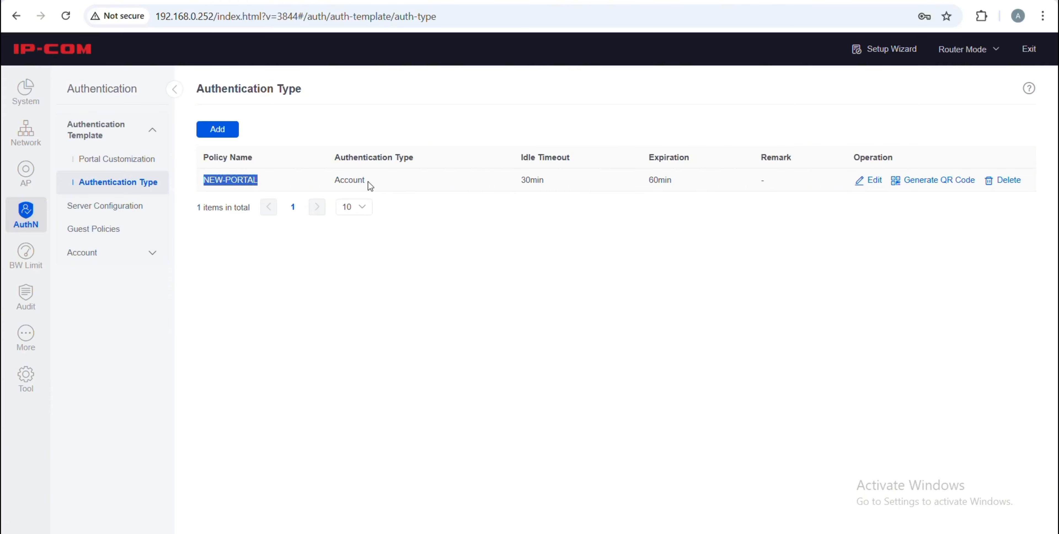
pyautogui.moveTo(365, 181); pyautogui.dragTo(329, 183)
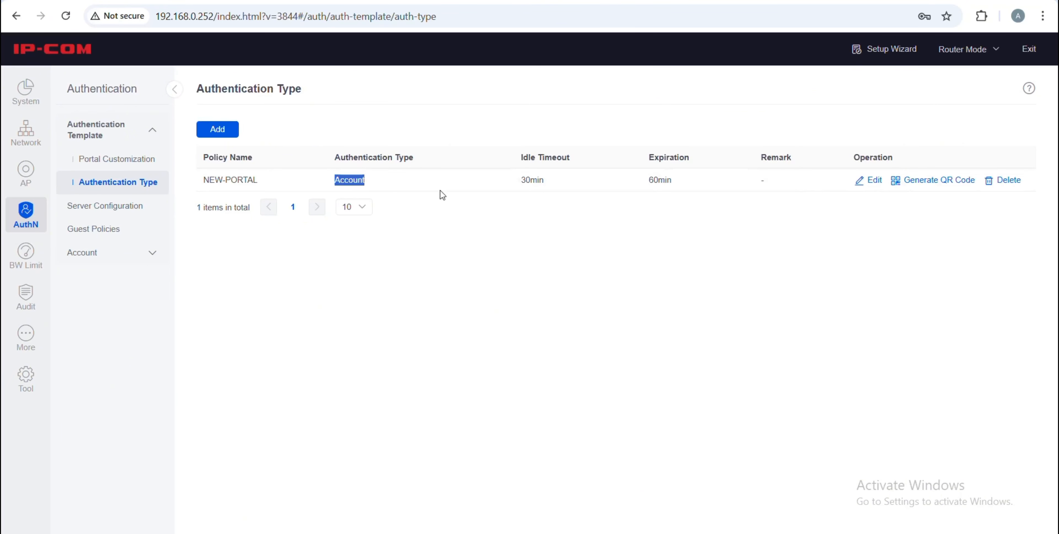
pyautogui.click(210, 237)
pyautogui.click(96, 233)
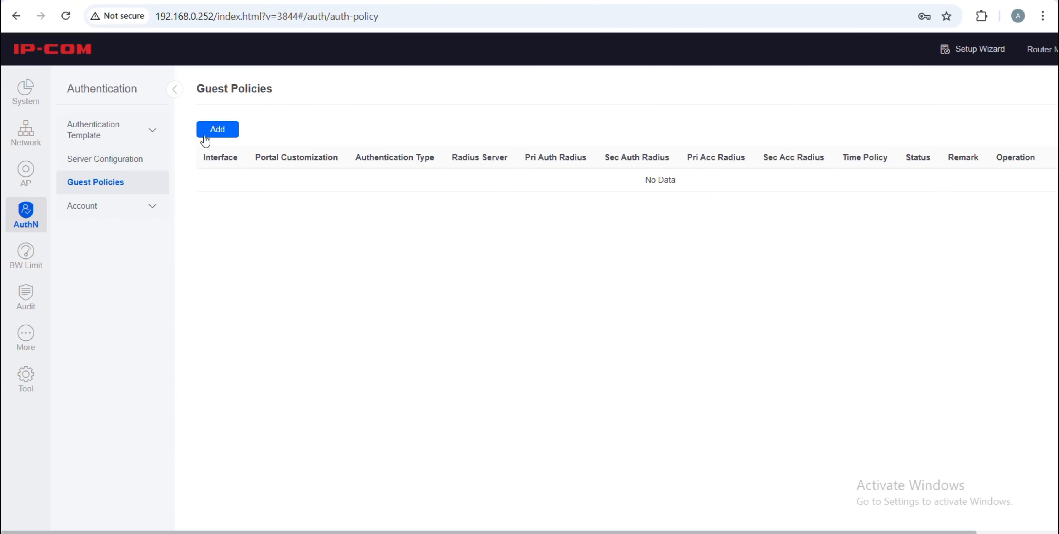
# Start a guest policy on VLAN_Default with the TEST-CAPTIVE PORTAL page and NEW-PORTAL authentication
pyautogui.click(215, 130)
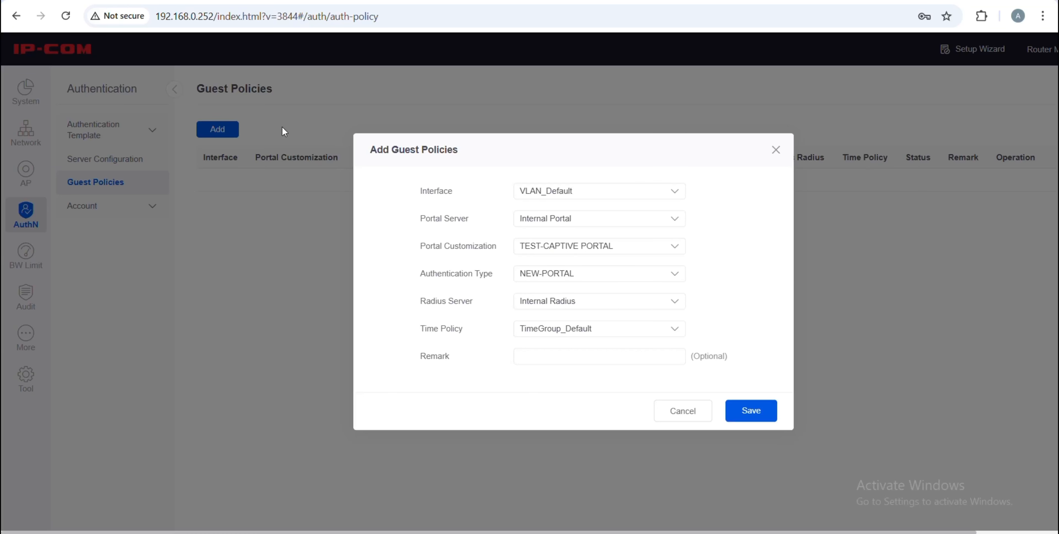
pyautogui.click(538, 199)
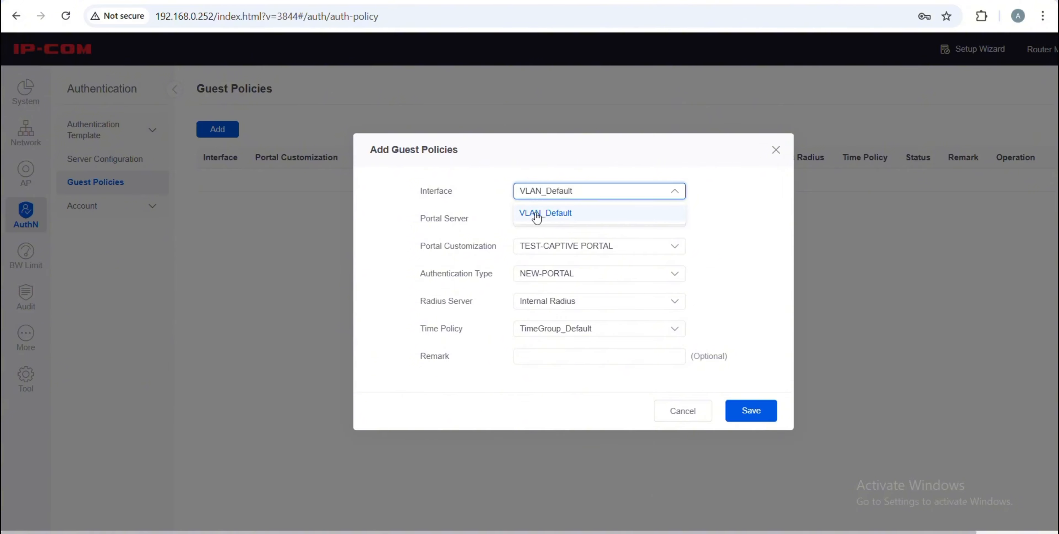
pyautogui.moveTo(420, 191); pyautogui.dragTo(454, 200)
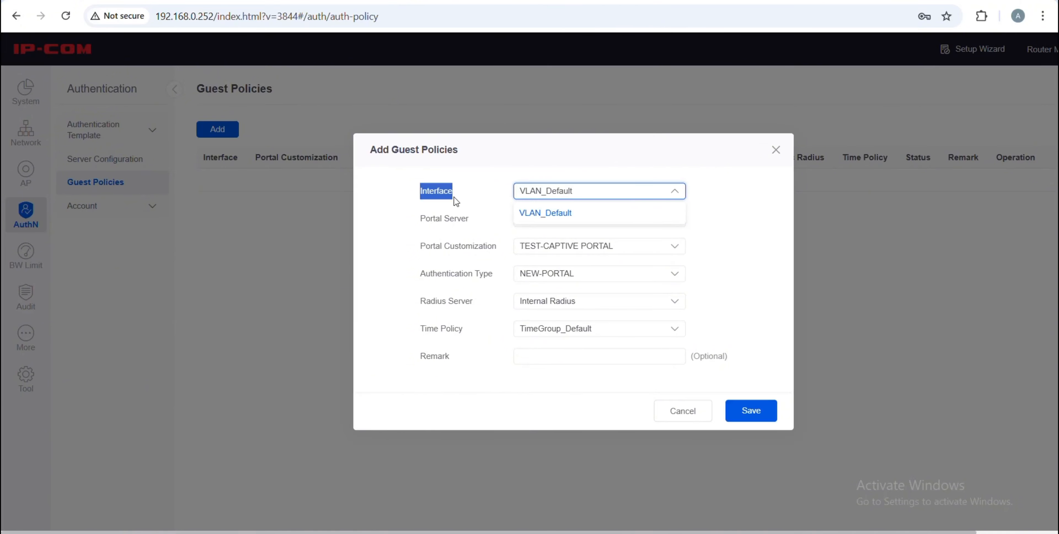
pyautogui.click(456, 201)
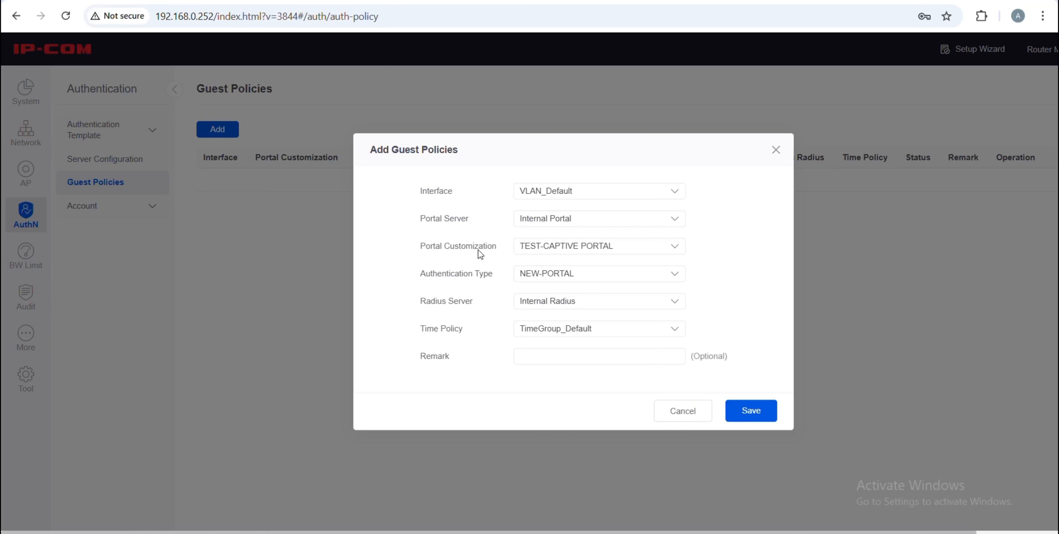
pyautogui.click(534, 252)
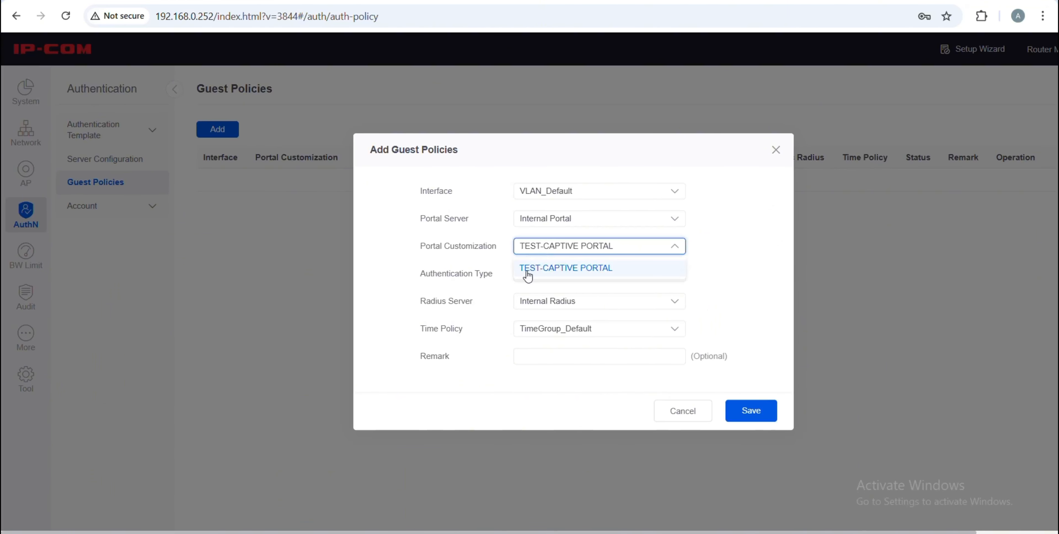
pyautogui.click(539, 269)
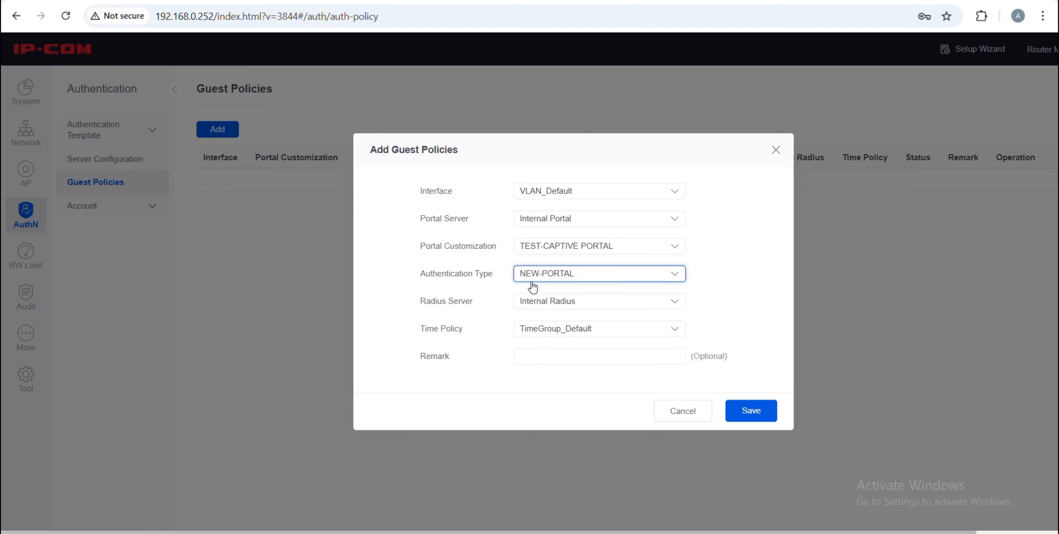
pyautogui.click(532, 280)
pyautogui.click(480, 303)
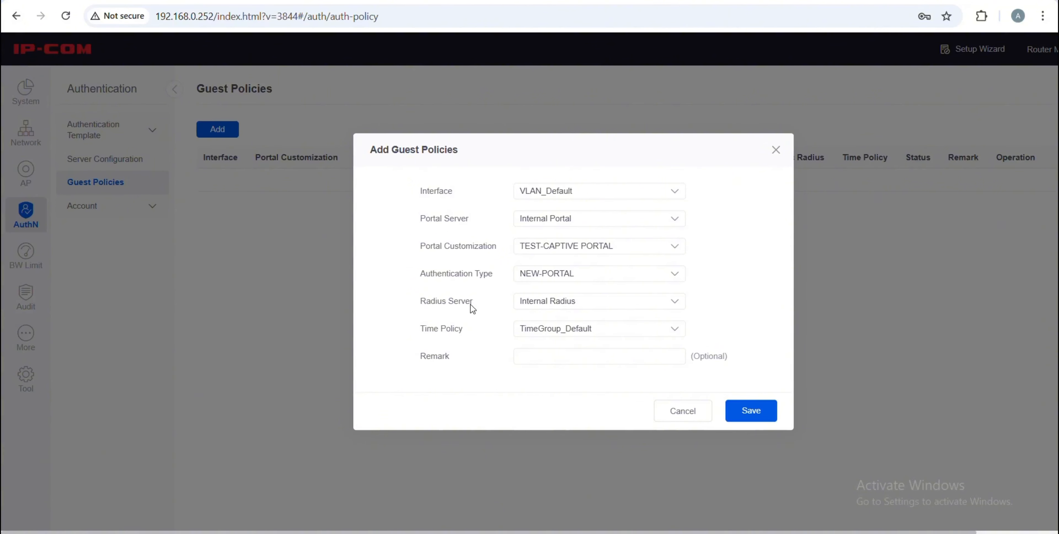
pyautogui.moveTo(472, 309); pyautogui.dragTo(446, 301)
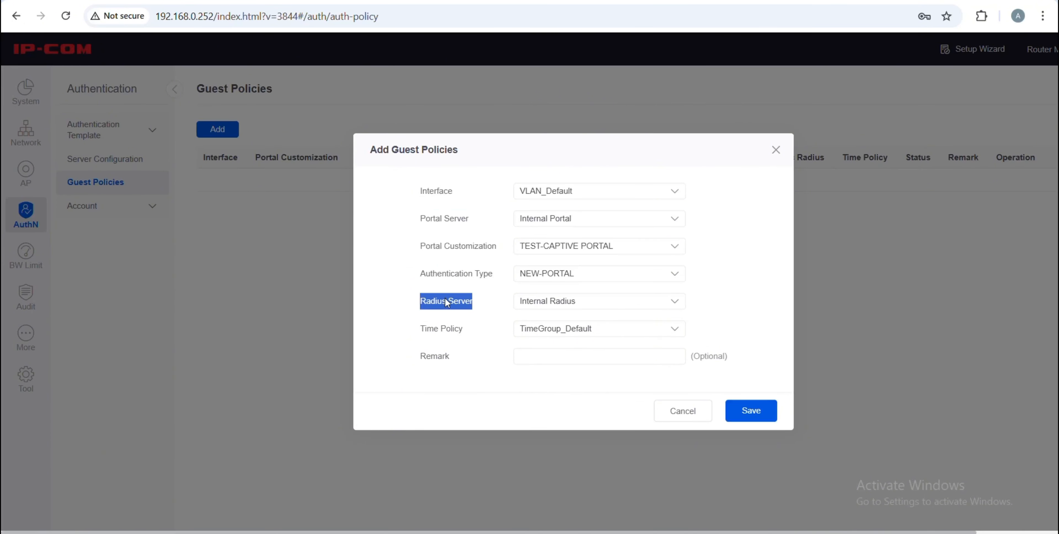
# Use Internal Radius and the TimeGroup_Default time policy, then save the guest policy
pyautogui.click(527, 308)
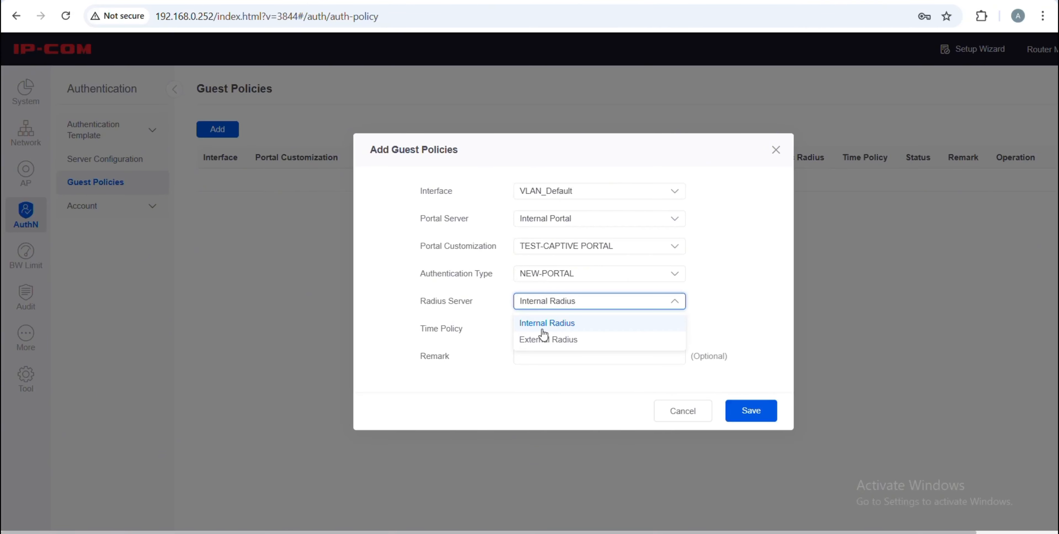
pyautogui.click(531, 327)
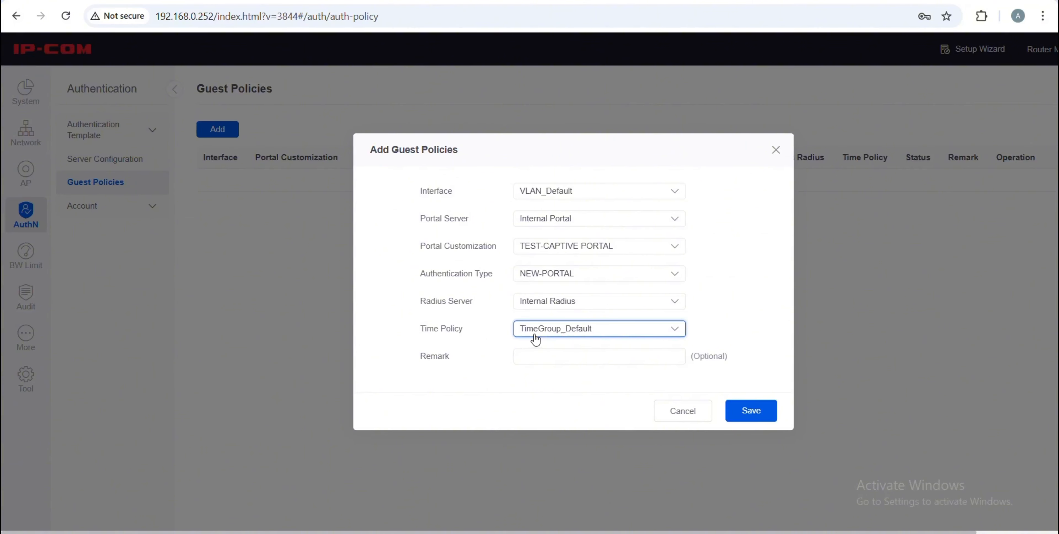
pyautogui.click(535, 340)
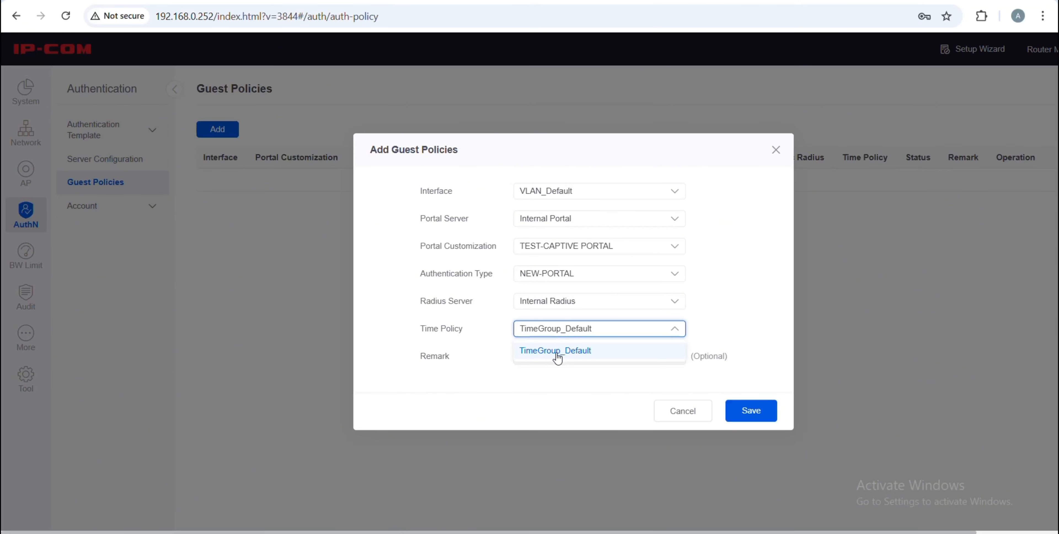
pyautogui.click(551, 377)
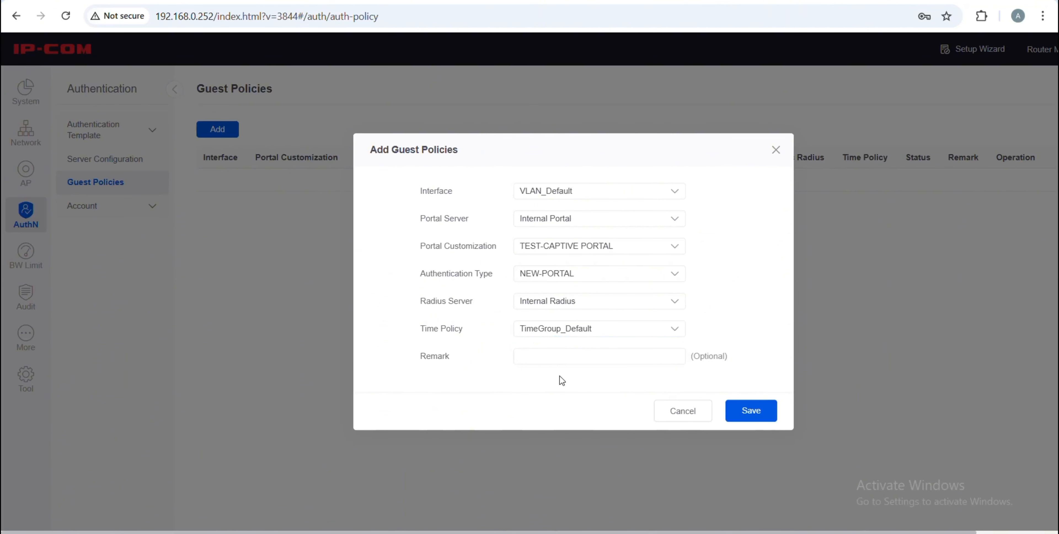
pyautogui.click(752, 412)
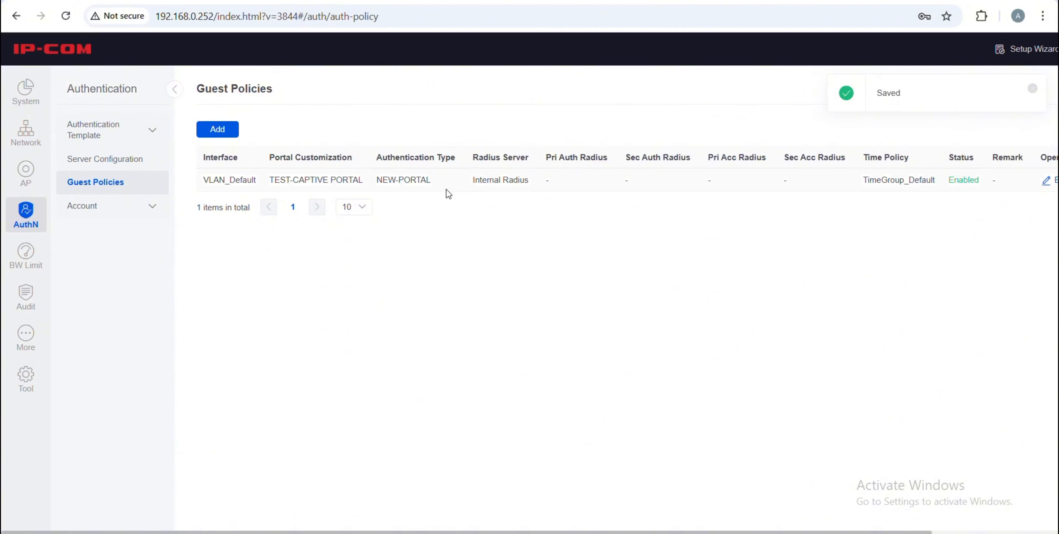
# Check the User List for the six authenticating clients, then start adding an authentication-free policy
pyautogui.click(138, 209)
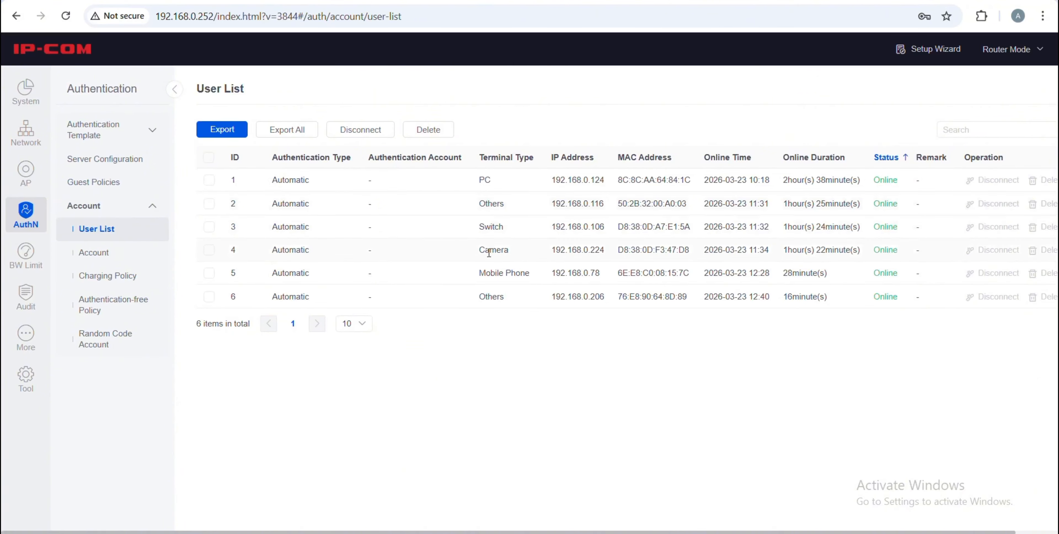
pyautogui.moveTo(479, 250); pyautogui.dragTo(519, 253)
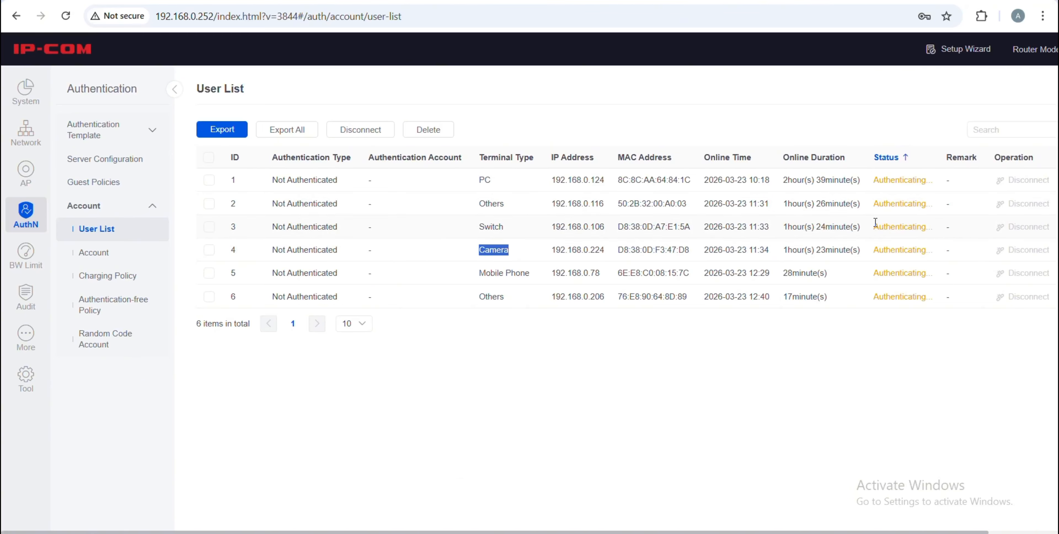
pyautogui.moveTo(868, 225); pyautogui.dragTo(936, 233)
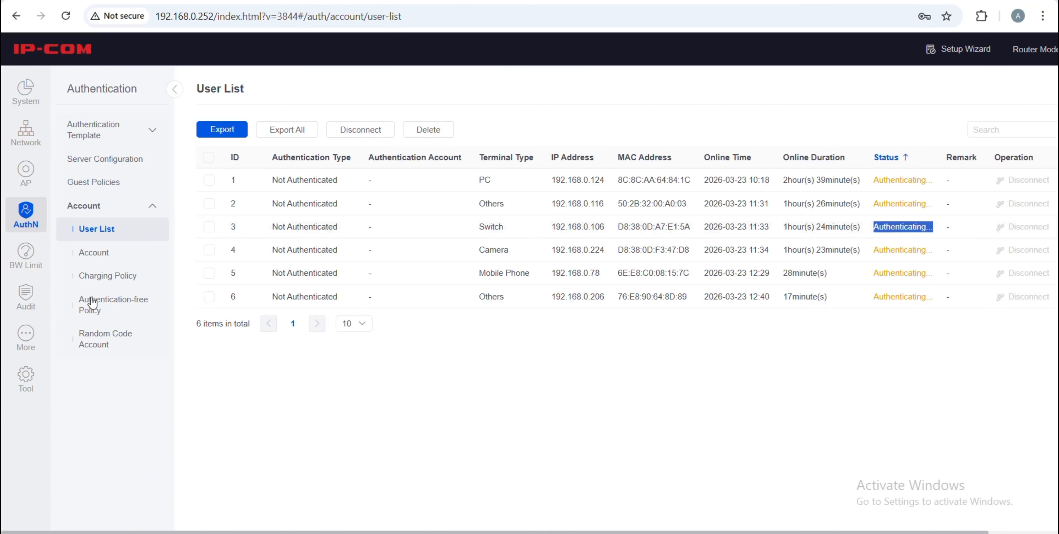
pyautogui.click(119, 308)
pyautogui.click(217, 129)
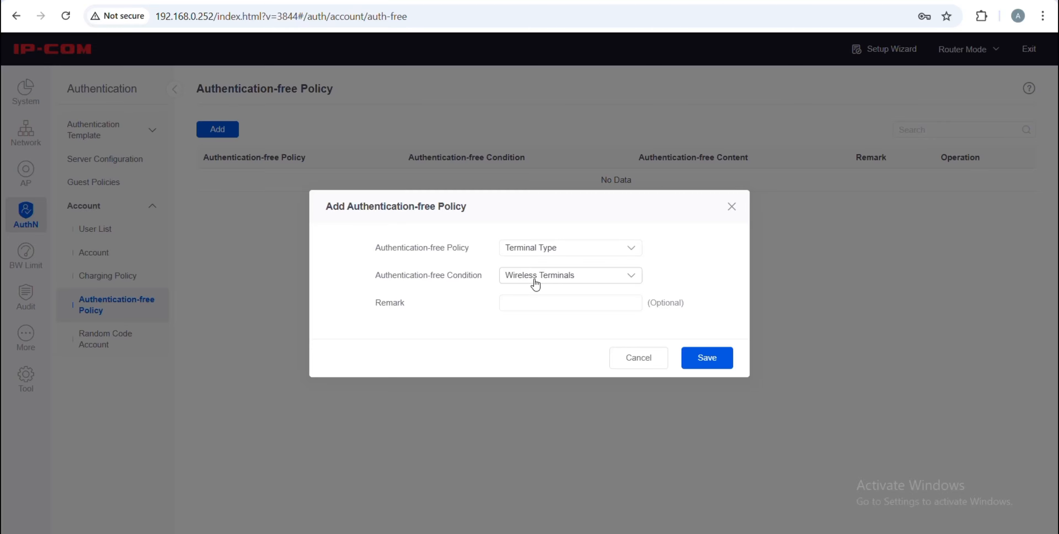
# Set the Terminal Type condition to Wired Terminals and save the authentication-free policy
pyautogui.click(535, 283)
pyautogui.click(533, 305)
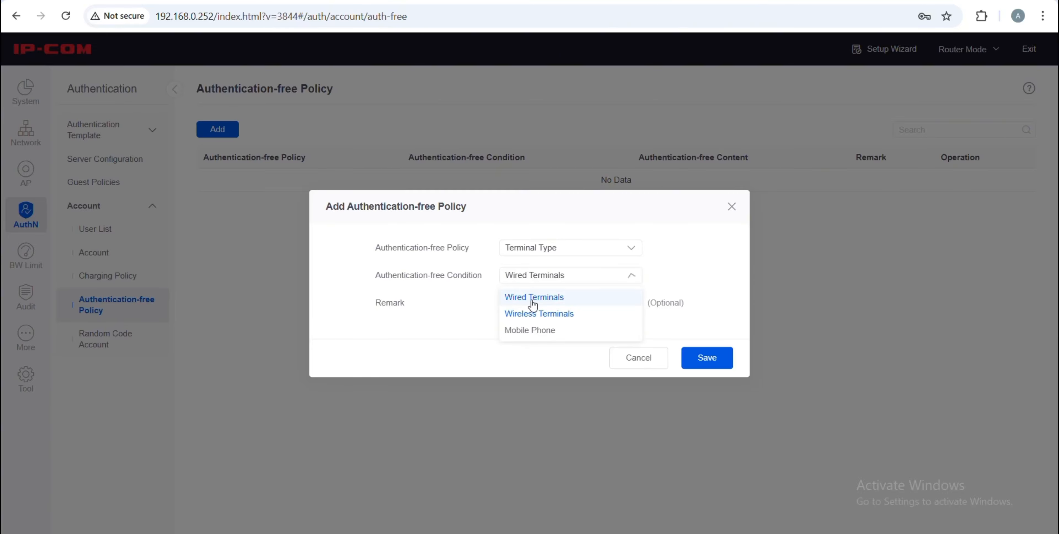
pyautogui.click(698, 359)
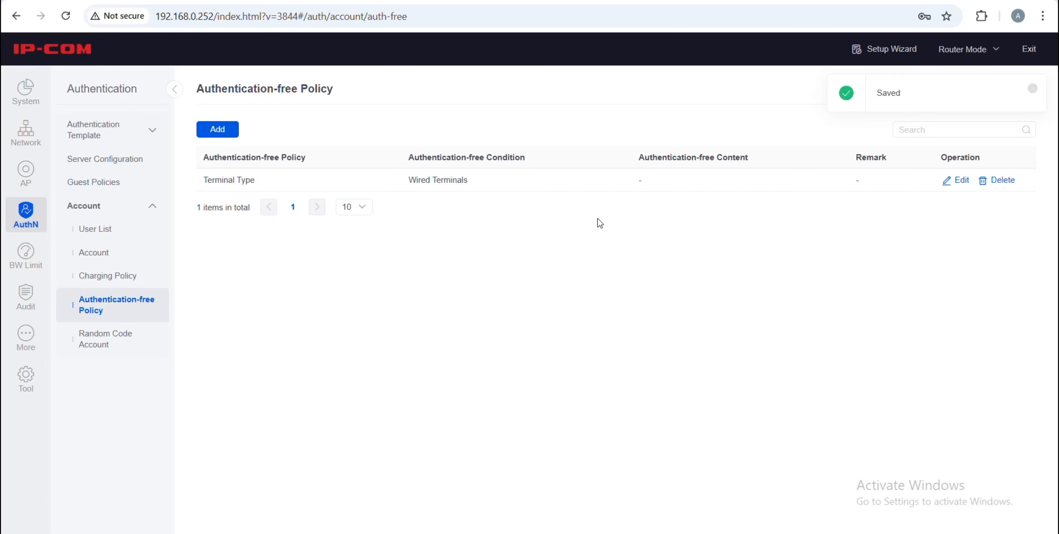
# Refresh the User List to confirm wired clients are Authentication-free and Online, then open Add Account
pyautogui.click(110, 239)
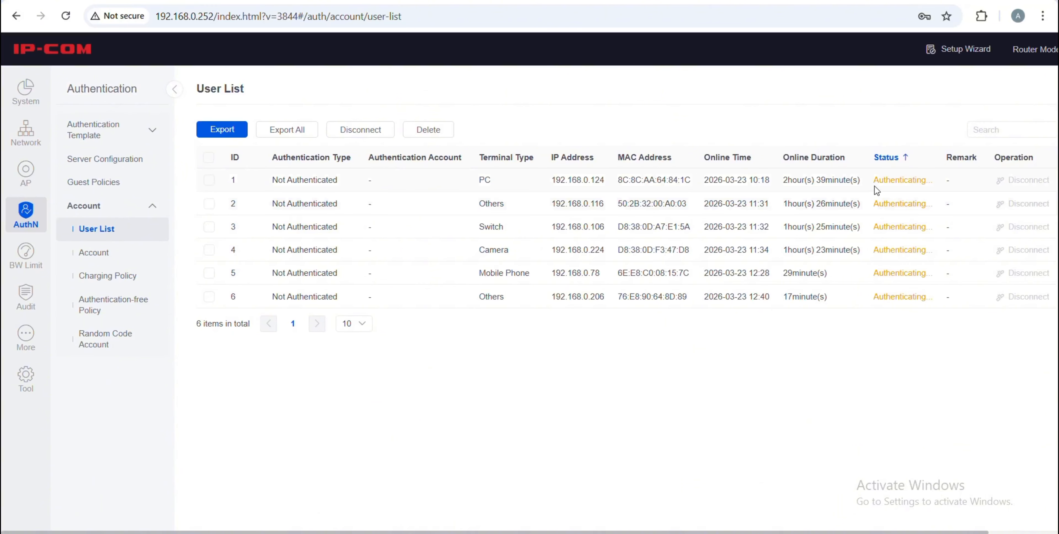
pyautogui.moveTo(929, 181); pyautogui.dragTo(926, 181)
pyautogui.doubleClick(921, 183)
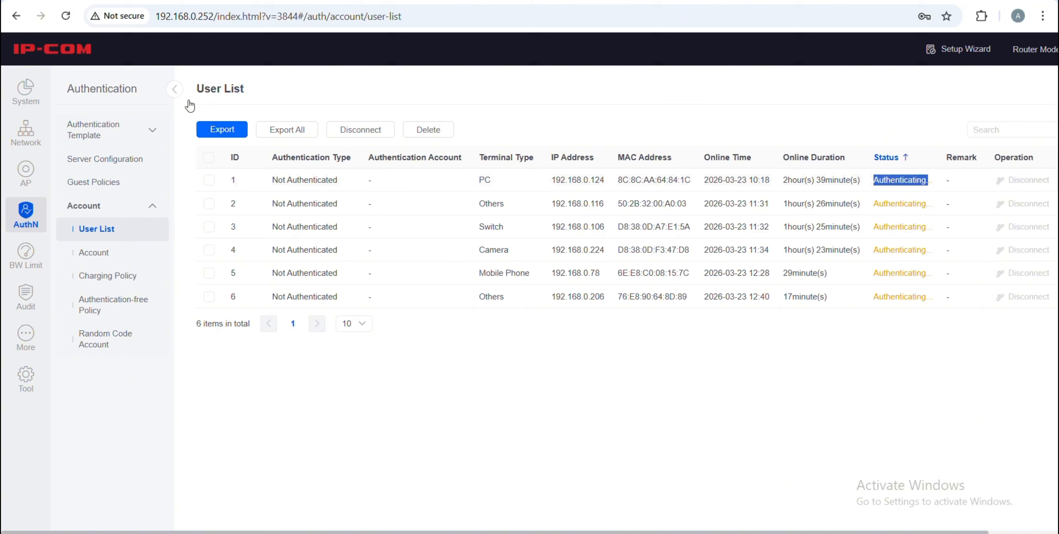
pyautogui.click(66, 18)
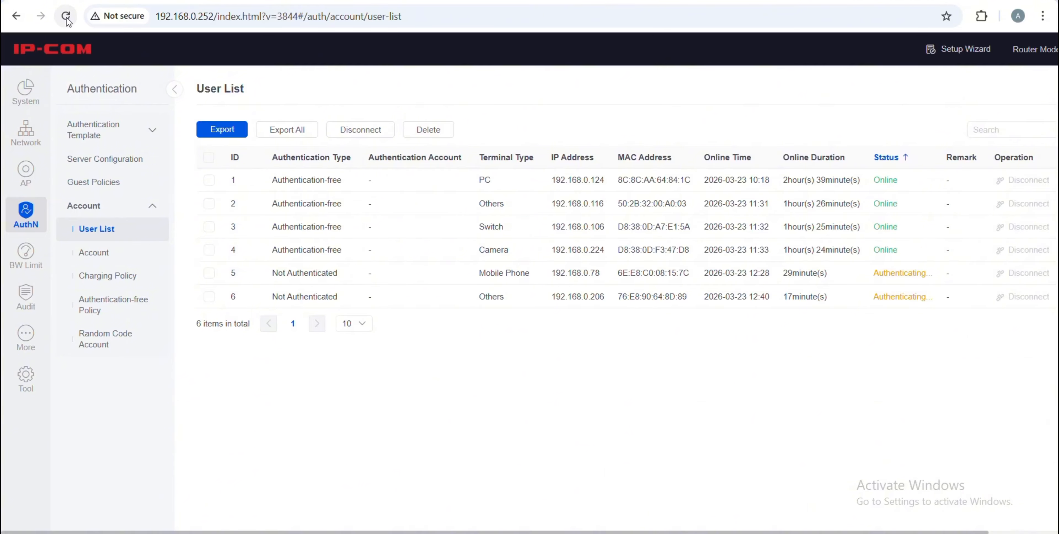
pyautogui.click(66, 18)
pyautogui.moveTo(509, 204); pyautogui.dragTo(476, 256)
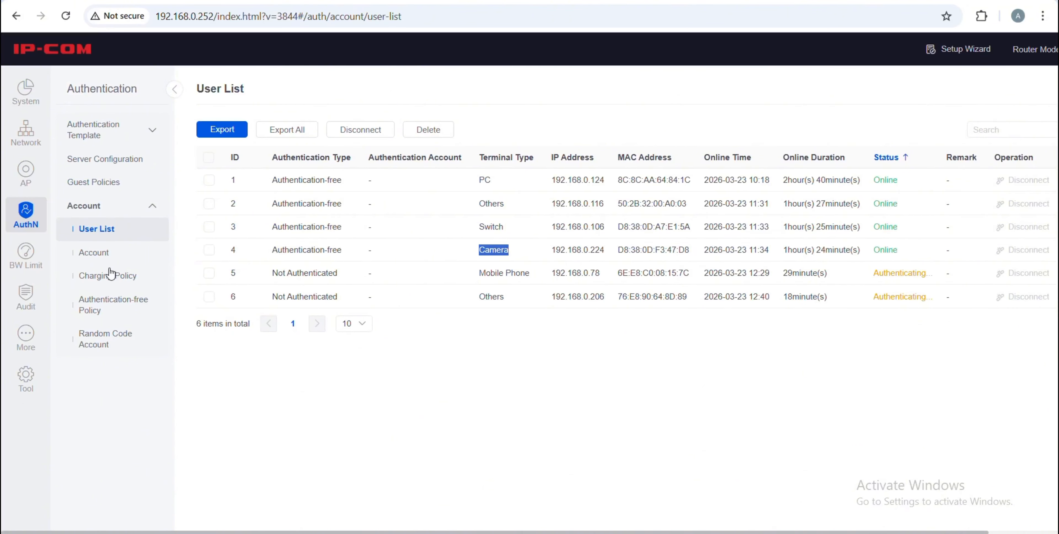
pyautogui.click(94, 260)
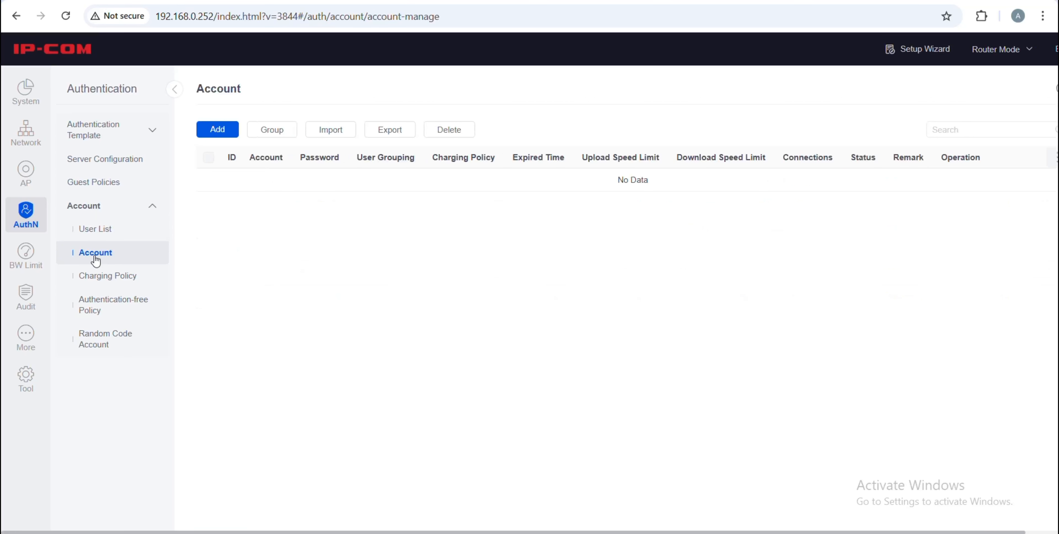
pyautogui.click(218, 127)
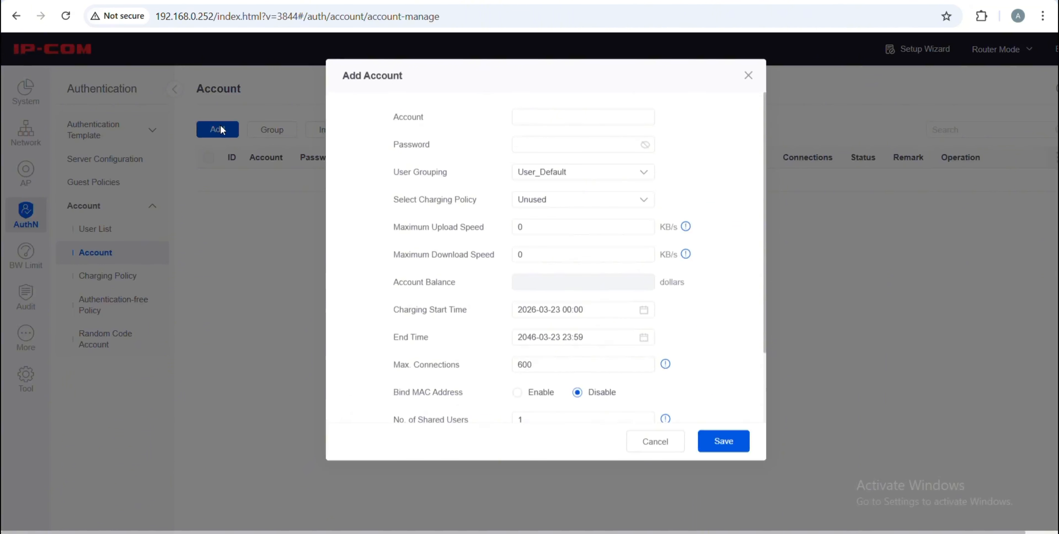
pyautogui.click(524, 139)
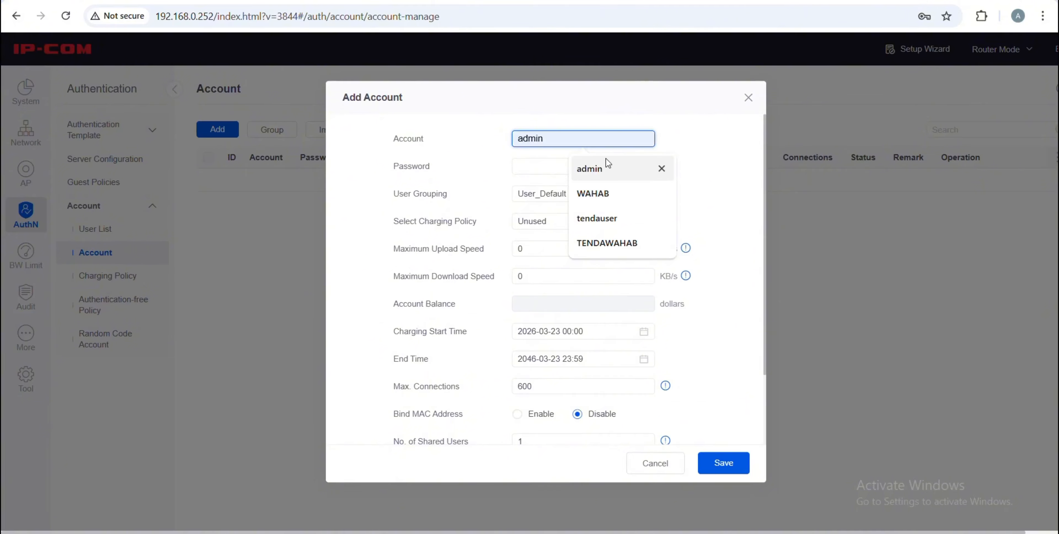
pyautogui.click(600, 172)
pyautogui.click(585, 169)
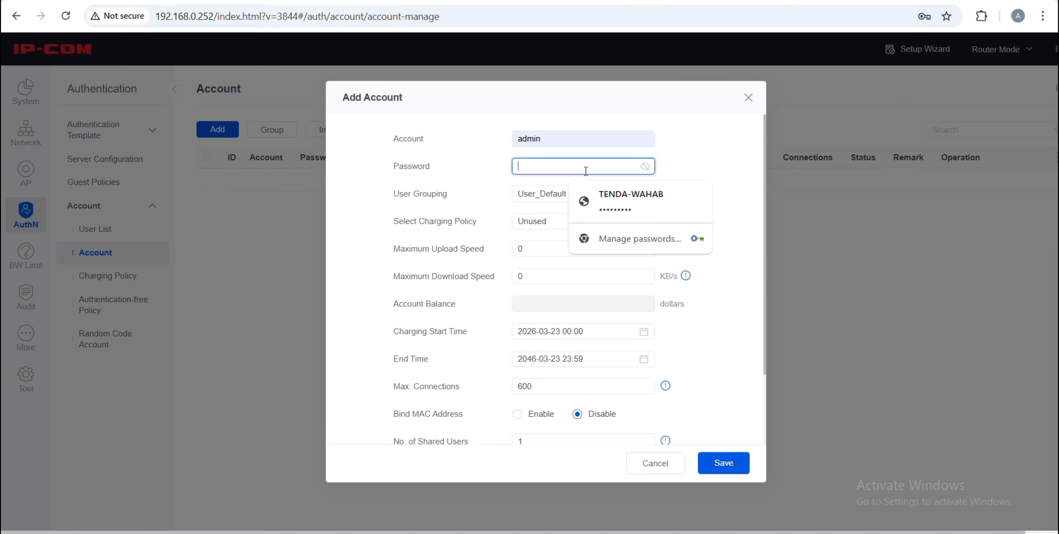
pyautogui.write('a')
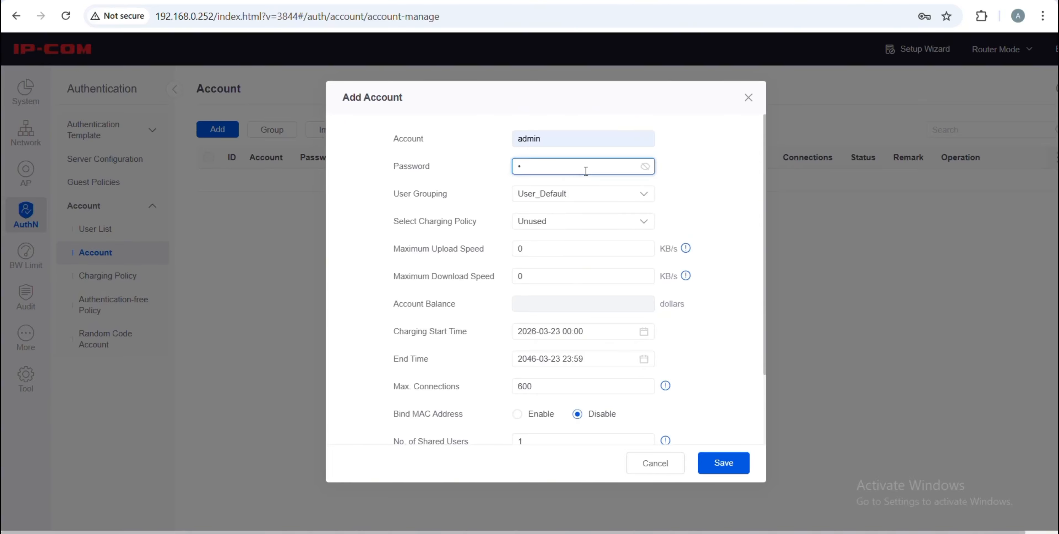
pyautogui.write('dmin1234')
pyautogui.click(501, 170)
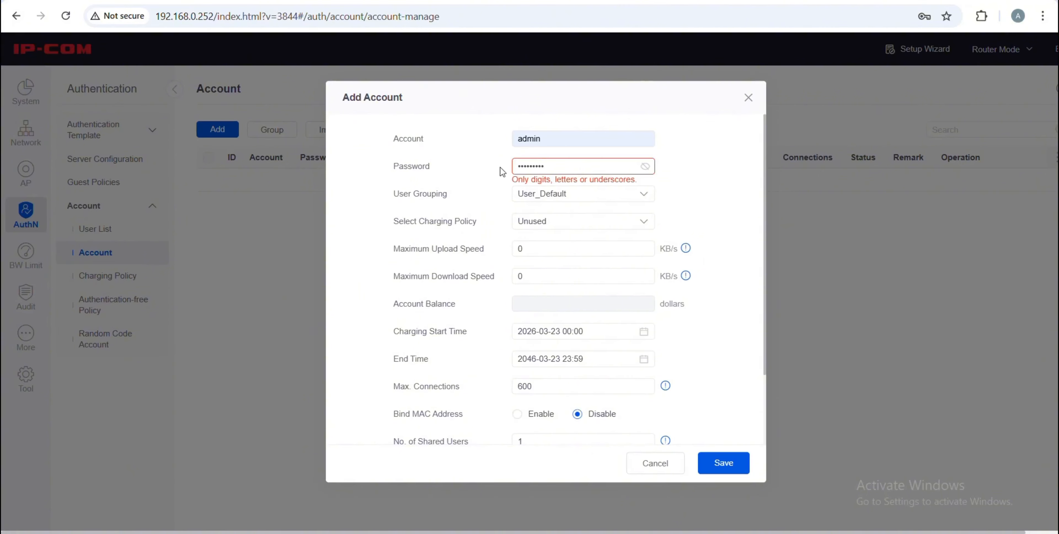
pyautogui.click(645, 167)
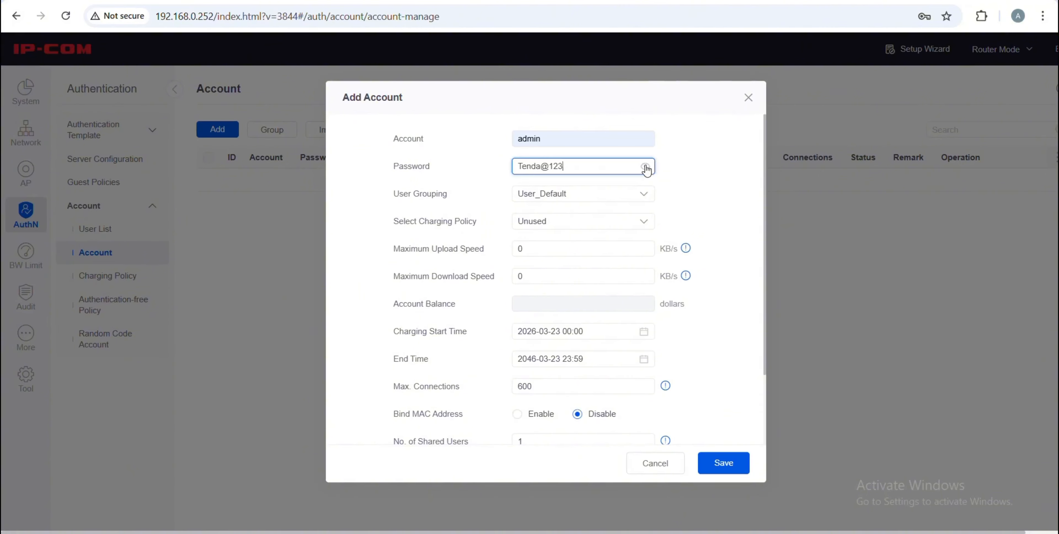
pyautogui.doubleClick(549, 169)
pyautogui.press('BackSpace')
pyautogui.press('BackSpace')
pyautogui.write('123')
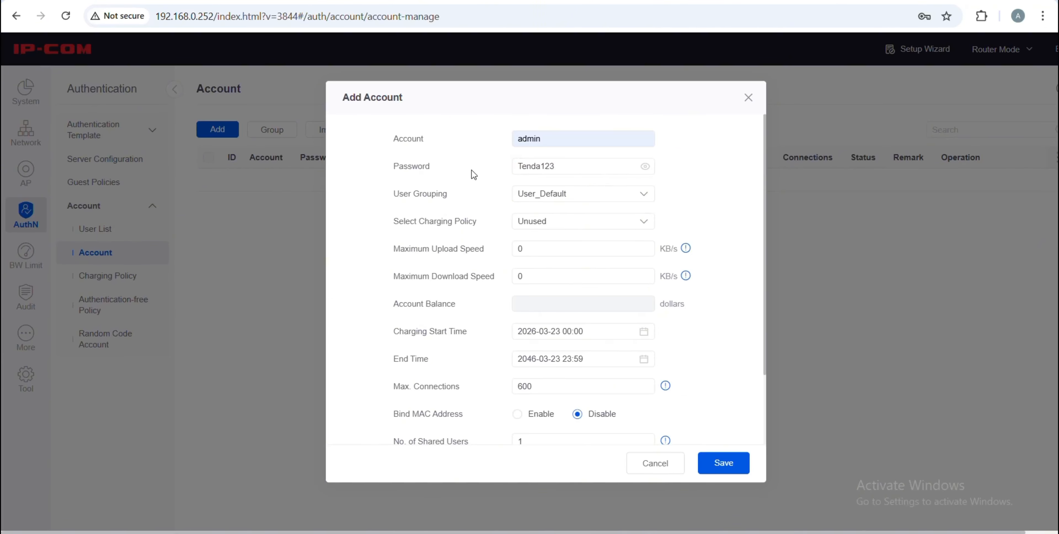
pyautogui.doubleClick(566, 170)
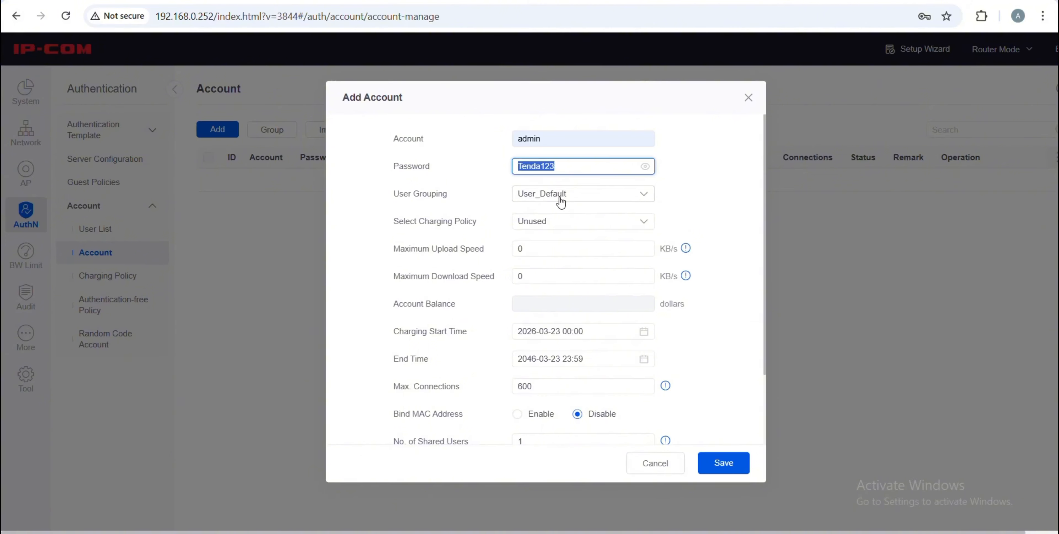
pyautogui.click(529, 204)
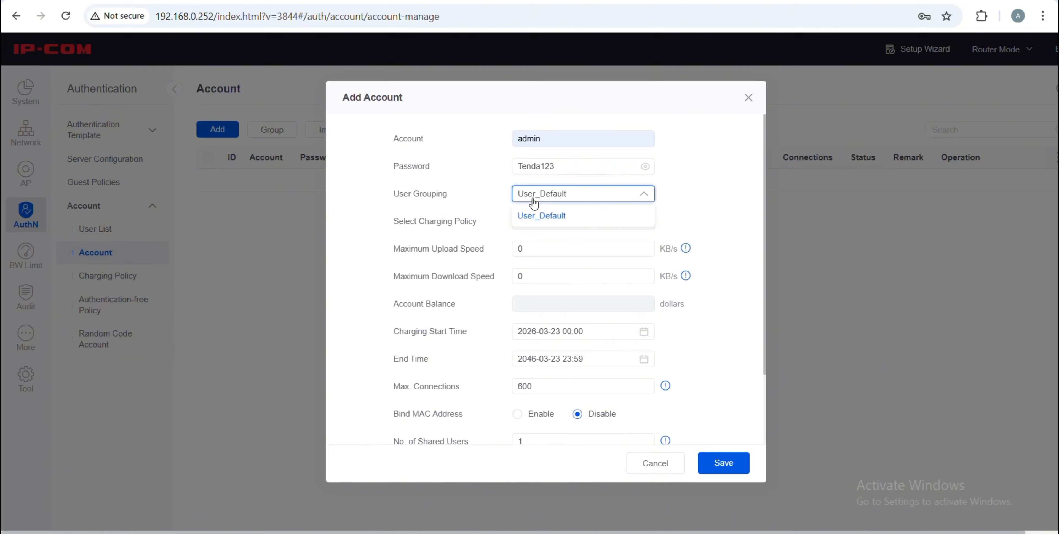
pyautogui.click(501, 210)
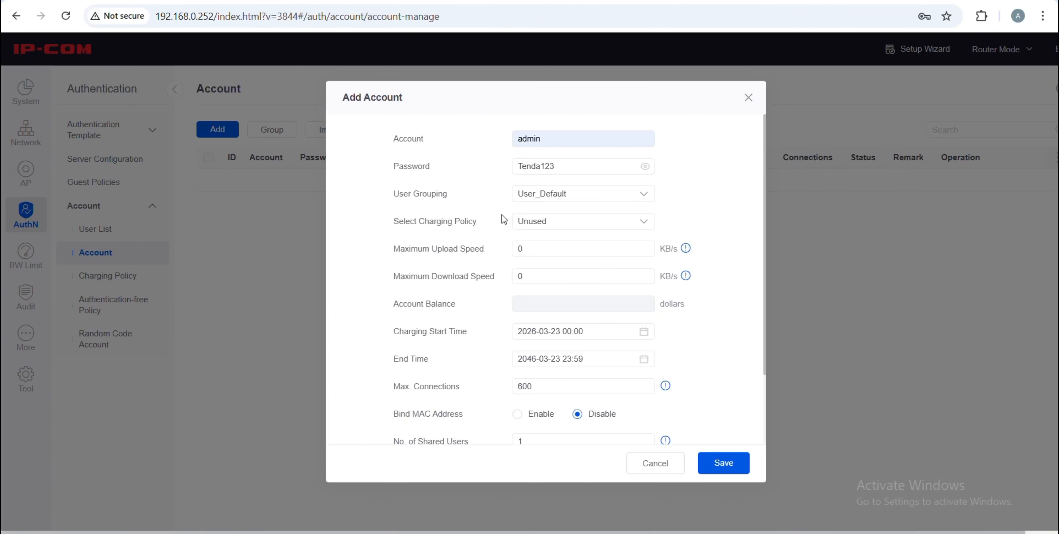
pyautogui.click(540, 226)
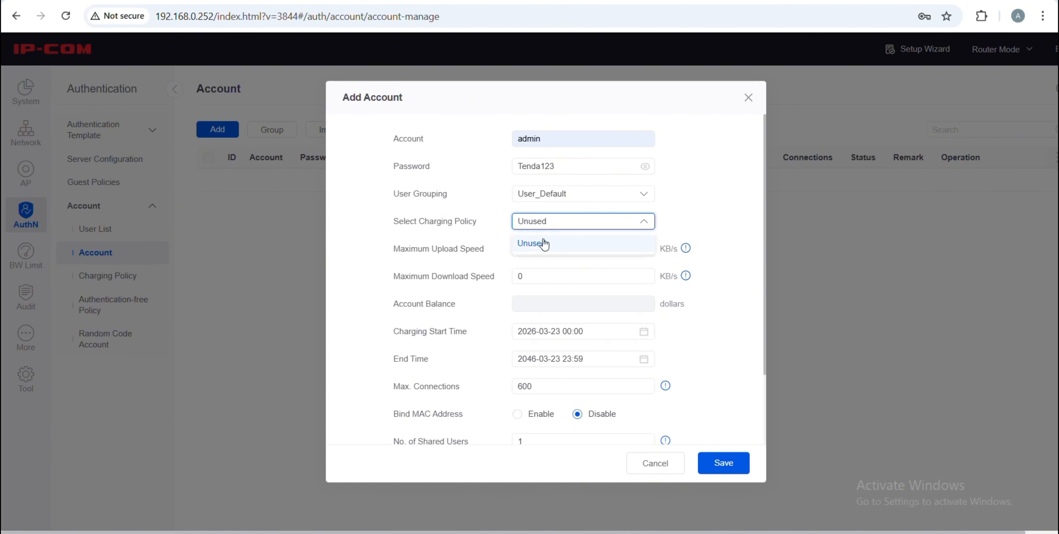
pyautogui.click(497, 241)
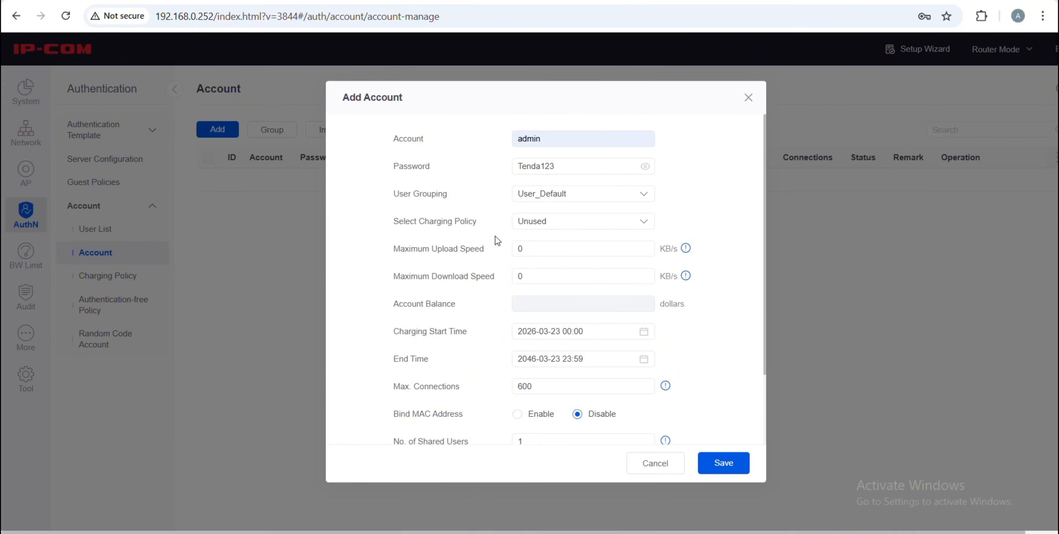
pyautogui.moveTo(477, 227); pyautogui.dragTo(385, 236)
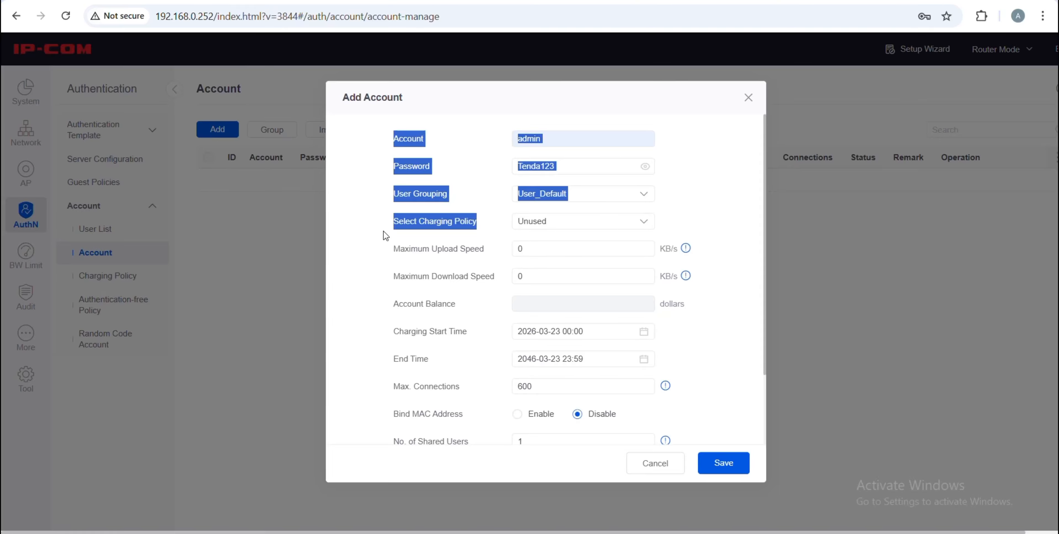
pyautogui.click(395, 219)
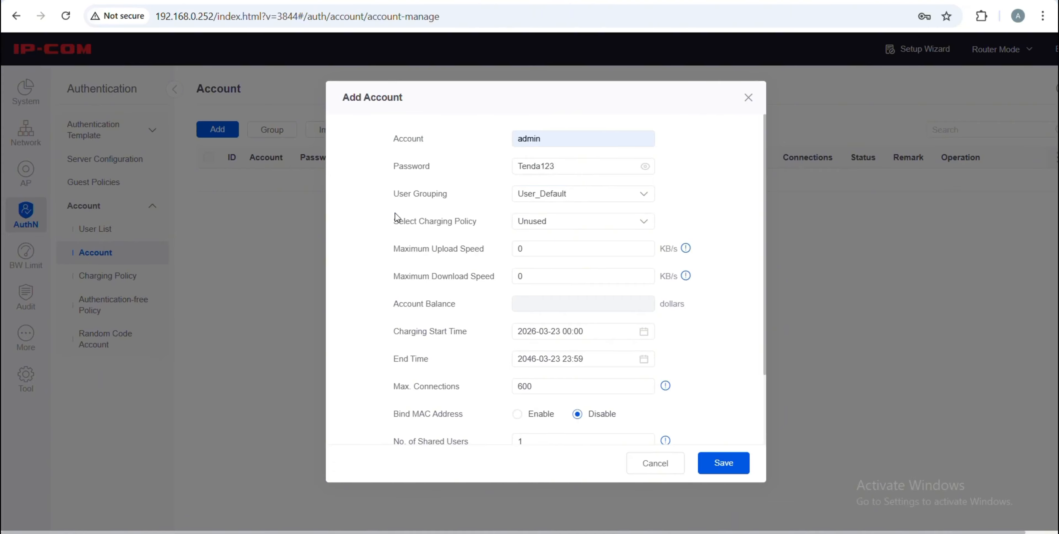
pyautogui.moveTo(395, 218); pyautogui.dragTo(475, 232)
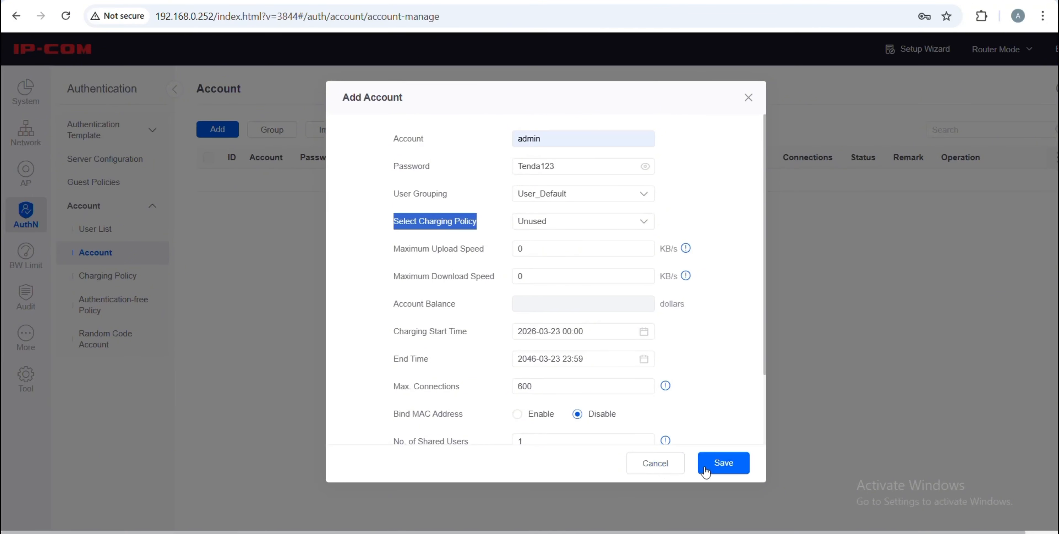
pyautogui.click(662, 466)
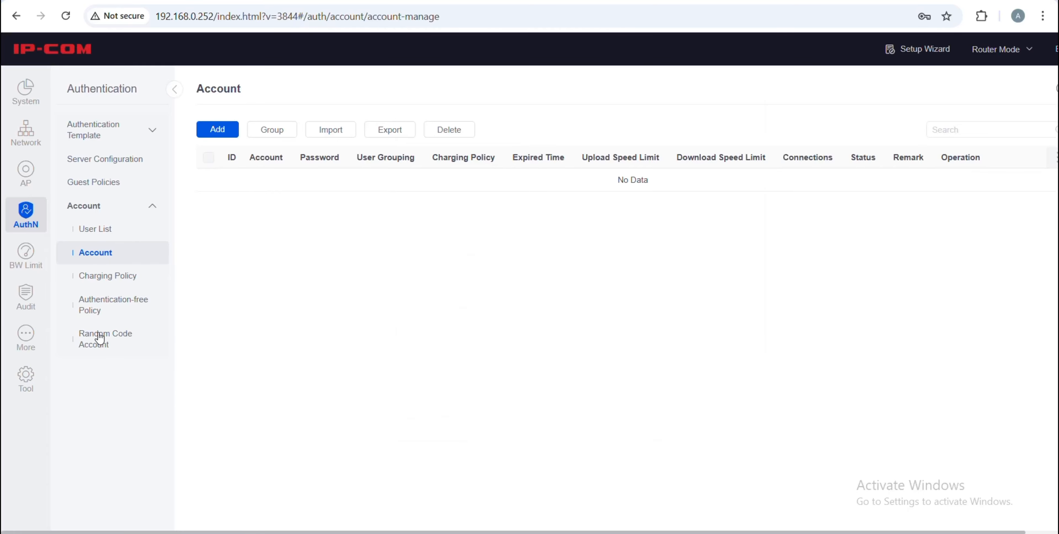
# Add a charging policy named 1 with a 7-day validity period, declining the browser's password prompt
pyautogui.click(111, 277)
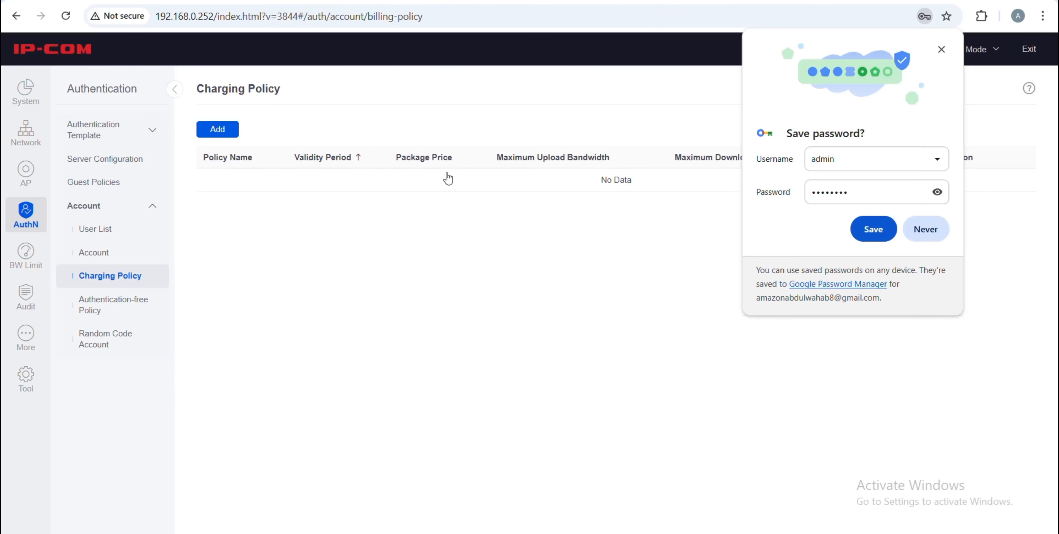
pyautogui.click(907, 238)
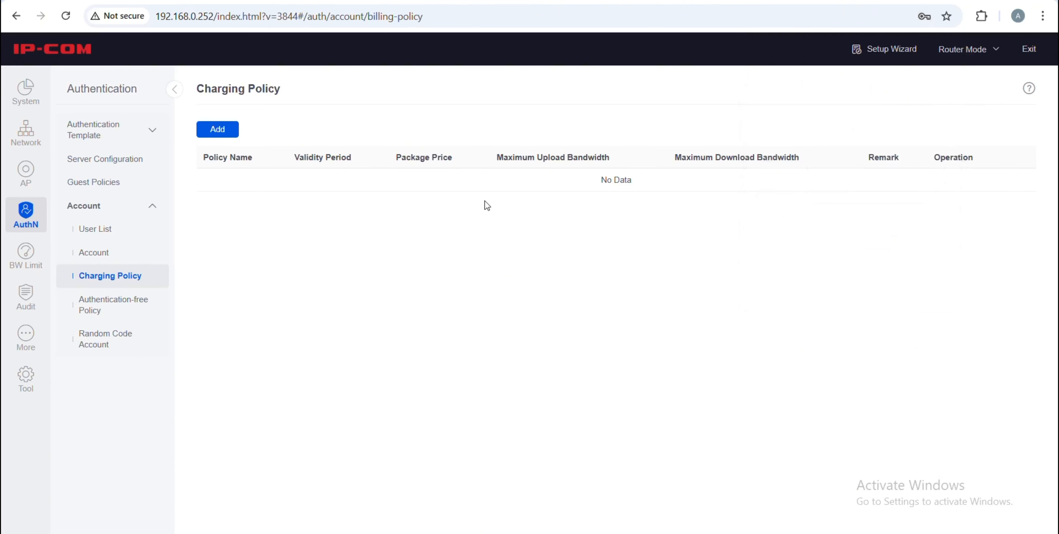
pyautogui.click(217, 130)
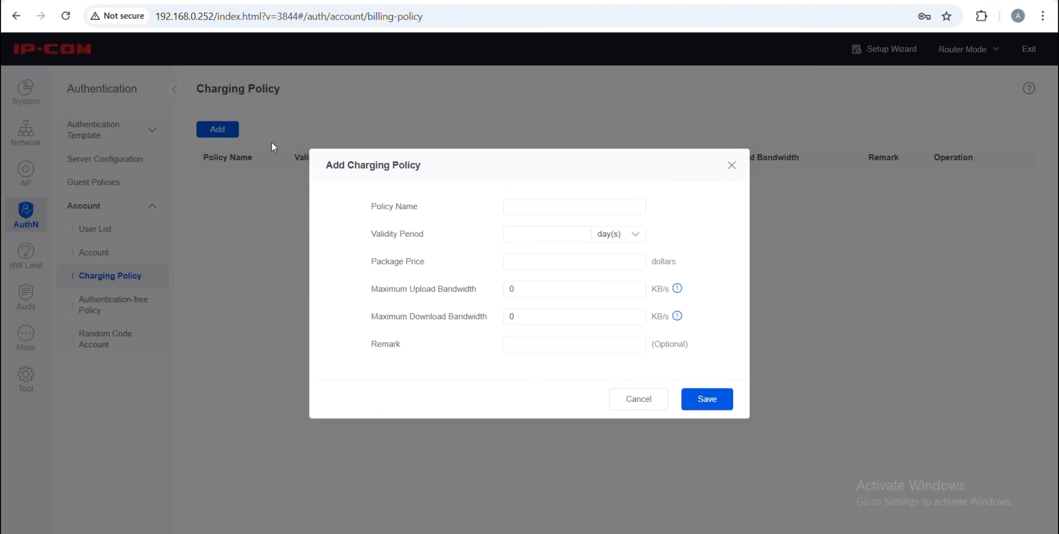
pyautogui.click(527, 208)
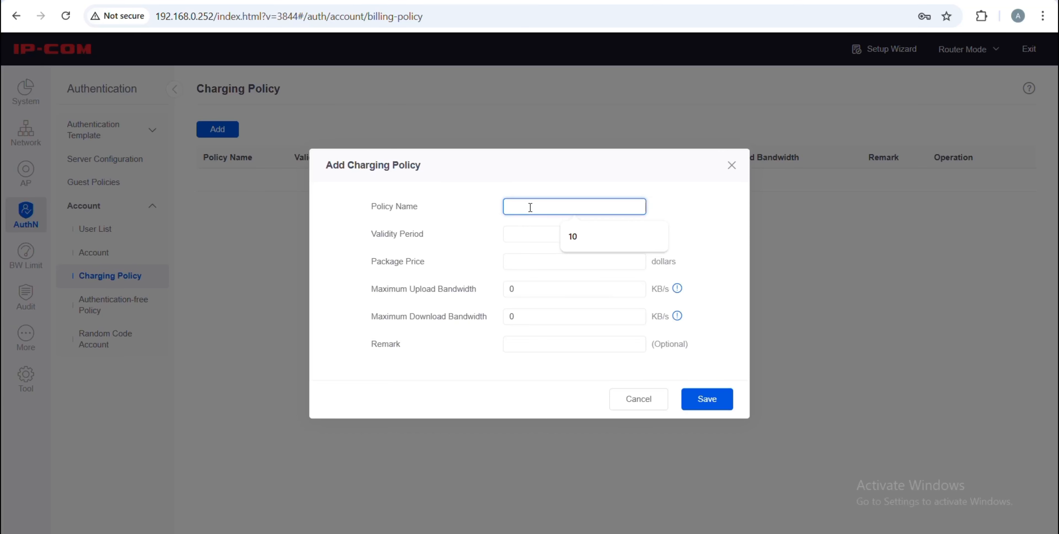
pyautogui.write('1')
pyautogui.click(492, 209)
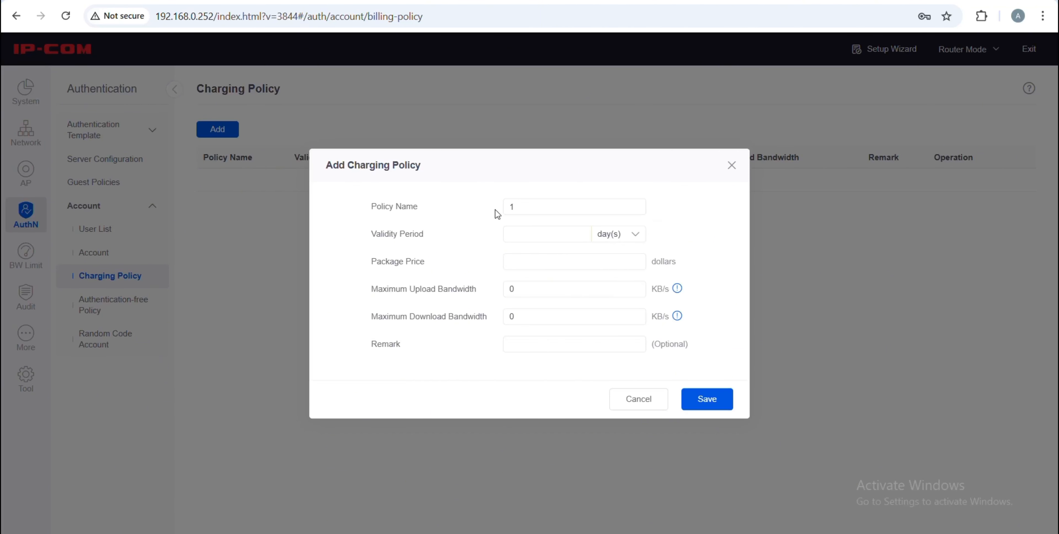
pyautogui.click(566, 233)
pyautogui.write('7')
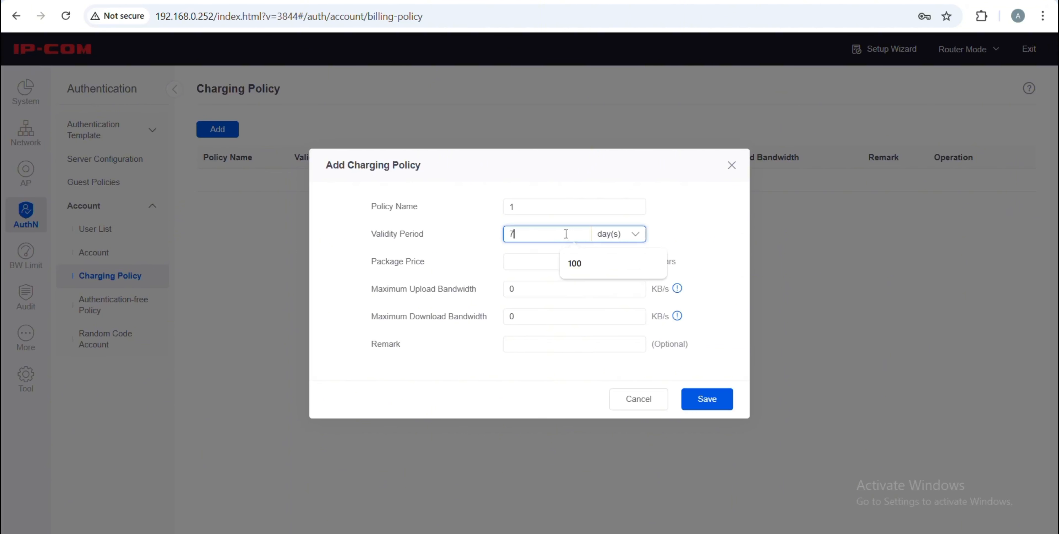
pyautogui.click(496, 265)
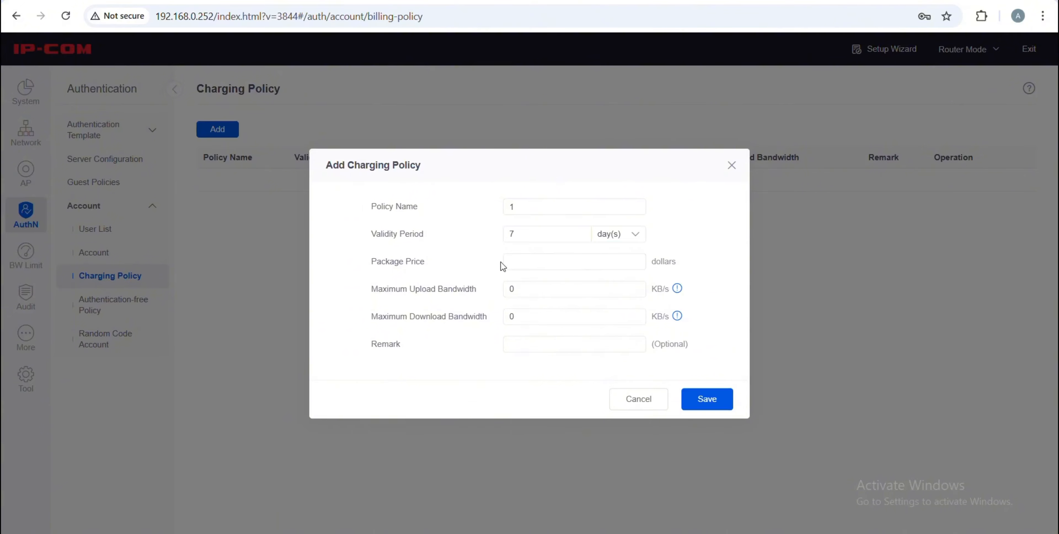
# Give policy 1 a price of 1 dollar and 100000 KB/s upload and download limits, then save
pyautogui.click(514, 262)
pyautogui.click(584, 290)
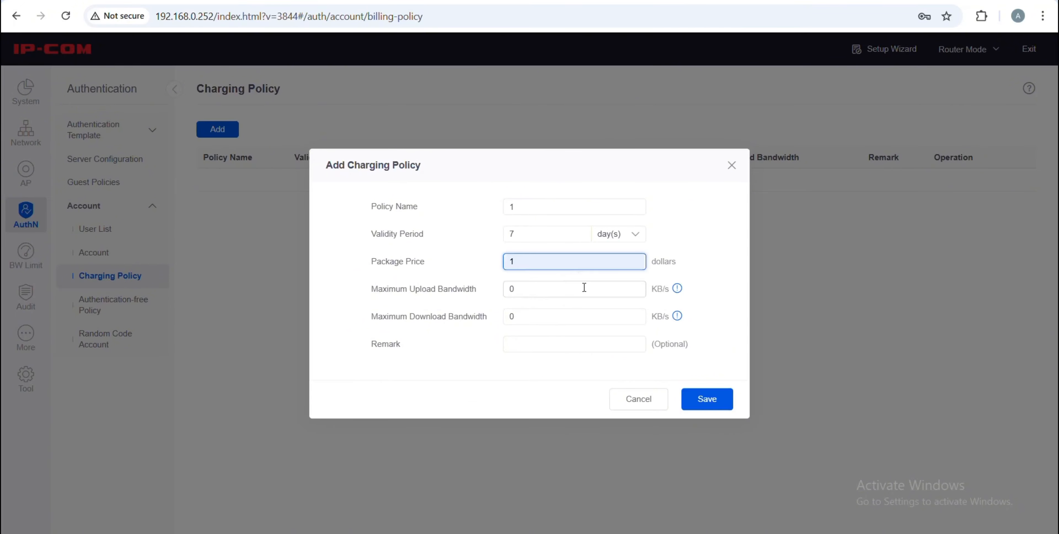
pyautogui.click(575, 290)
pyautogui.press('BackSpace')
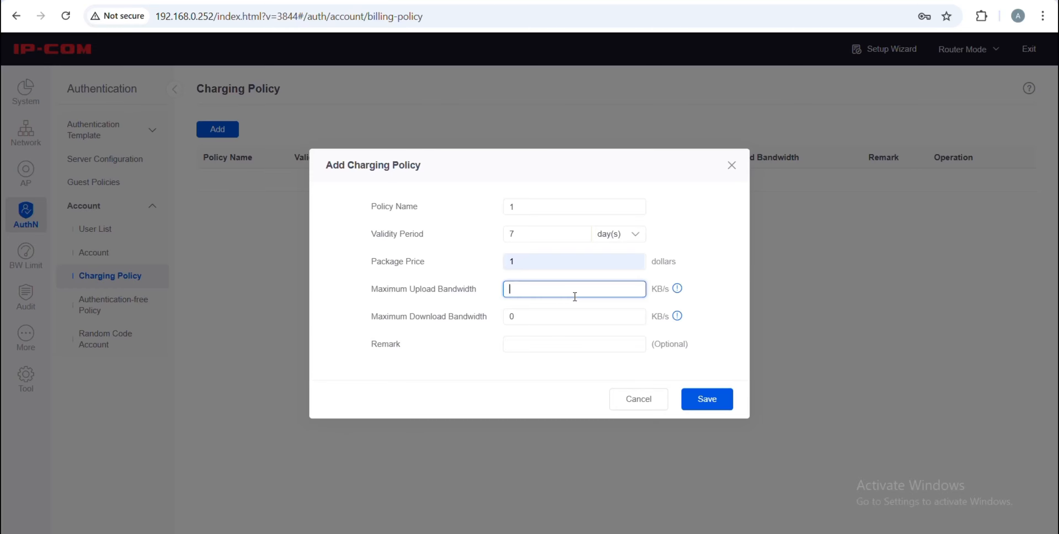
pyautogui.write('100000')
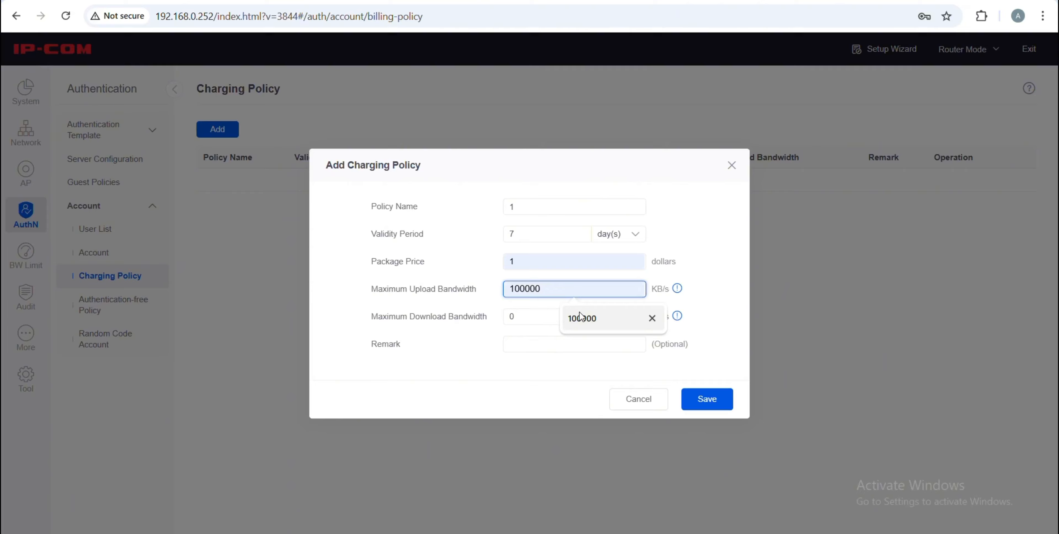
pyautogui.click(579, 312)
pyautogui.click(561, 316)
pyautogui.press('BackSpace')
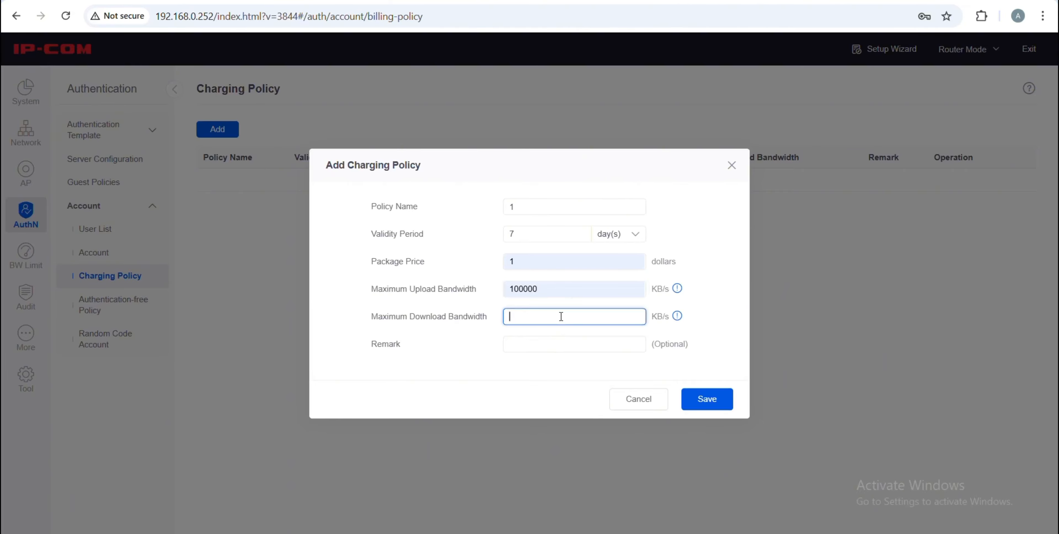
pyautogui.write('100000')
pyautogui.click(576, 347)
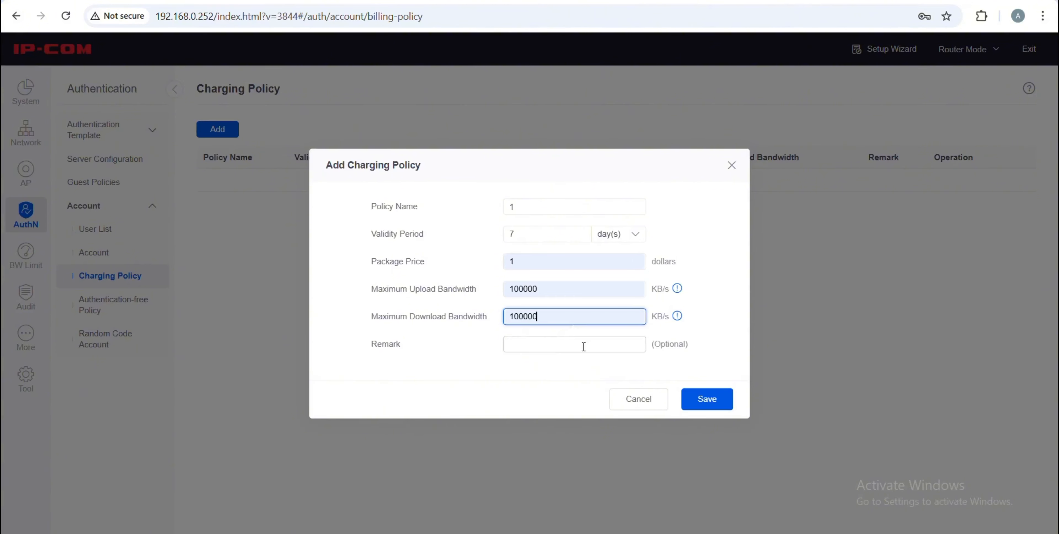
pyautogui.click(707, 400)
# Start a new user account and enter the account name admin
pyautogui.click(93, 253)
pyautogui.click(217, 129)
pyautogui.click(541, 141)
# Enter the account password, keep charging policy 1, and set the account balance to 1 dollar
pyautogui.click(584, 171)
pyautogui.click(544, 169)
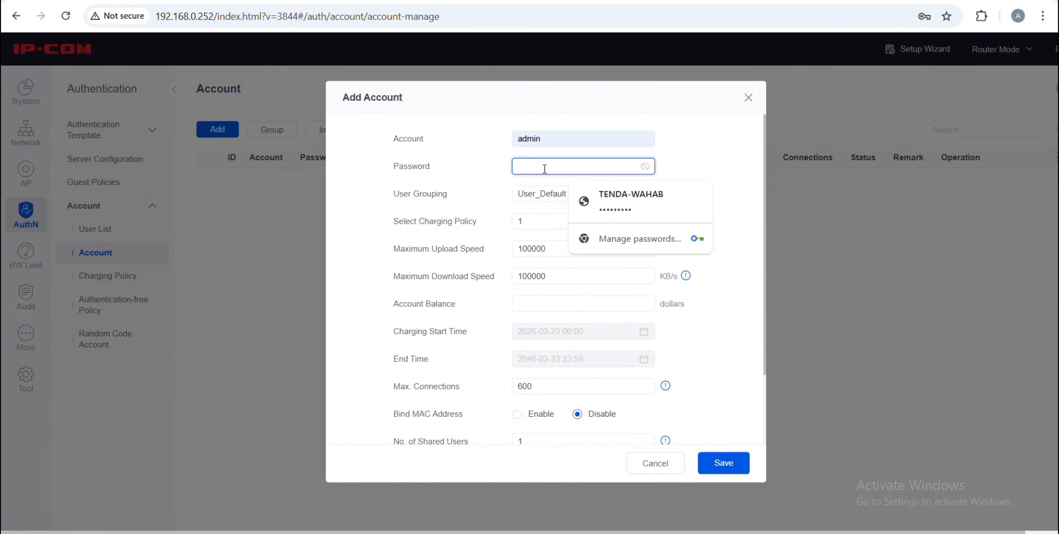
pyautogui.write('admin')
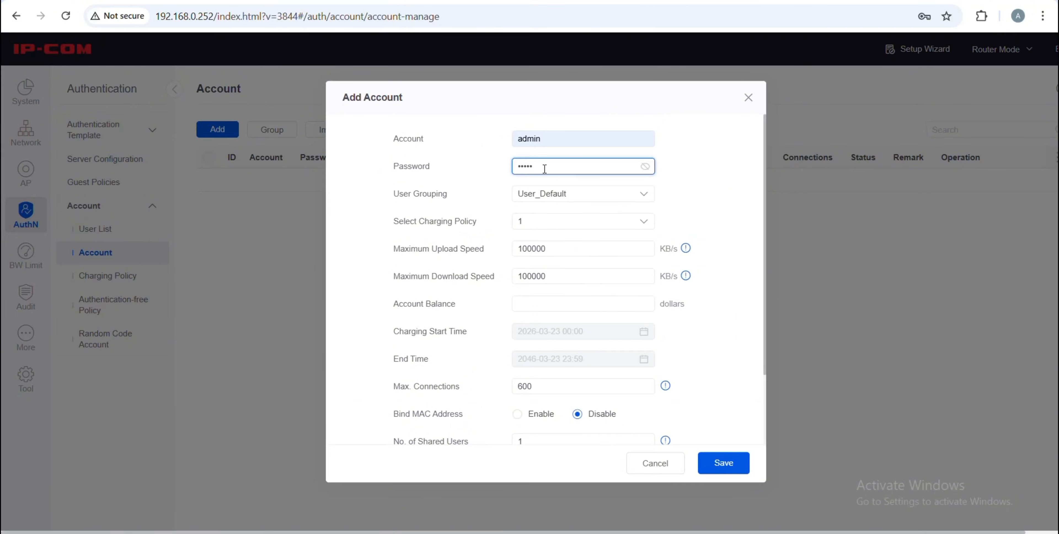
pyautogui.write('123')
pyautogui.click(488, 207)
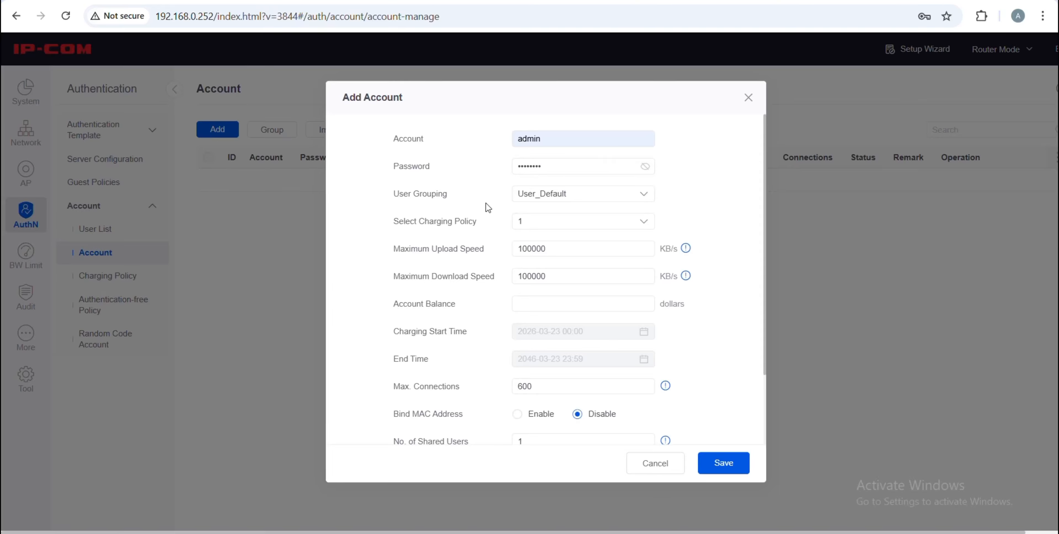
pyautogui.click(538, 309)
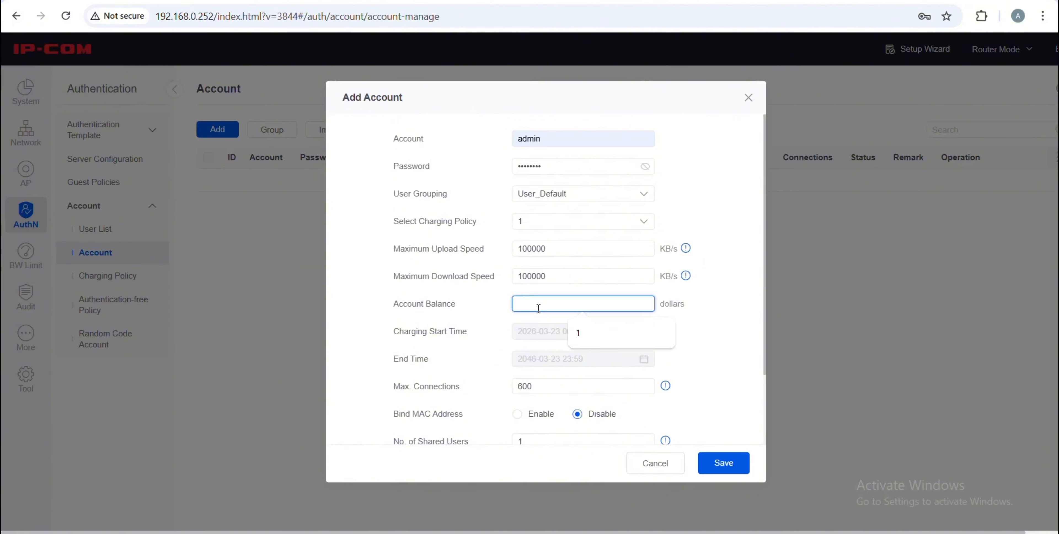
pyautogui.click(576, 333)
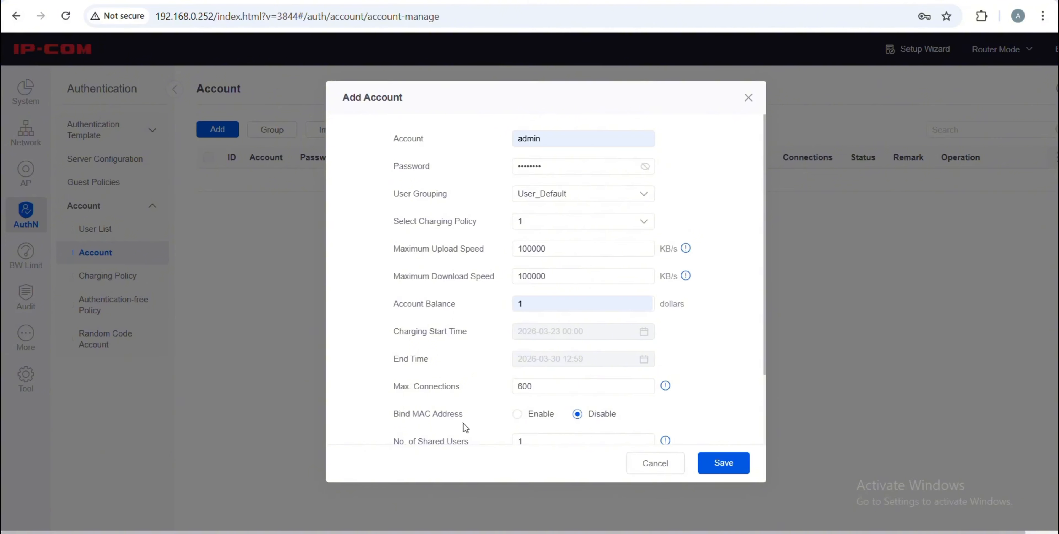
pyautogui.moveTo(460, 421); pyautogui.dragTo(395, 423)
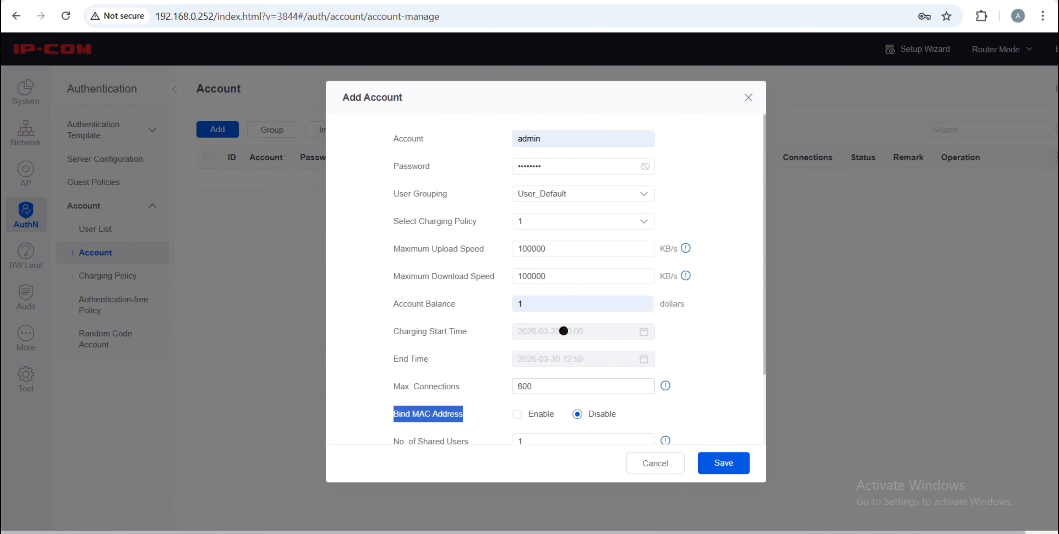
# Set No. of Shared Users to 10, leave Fixed IP Address blank, and save the admin account
pyautogui.scroll(-2, 507, 434)
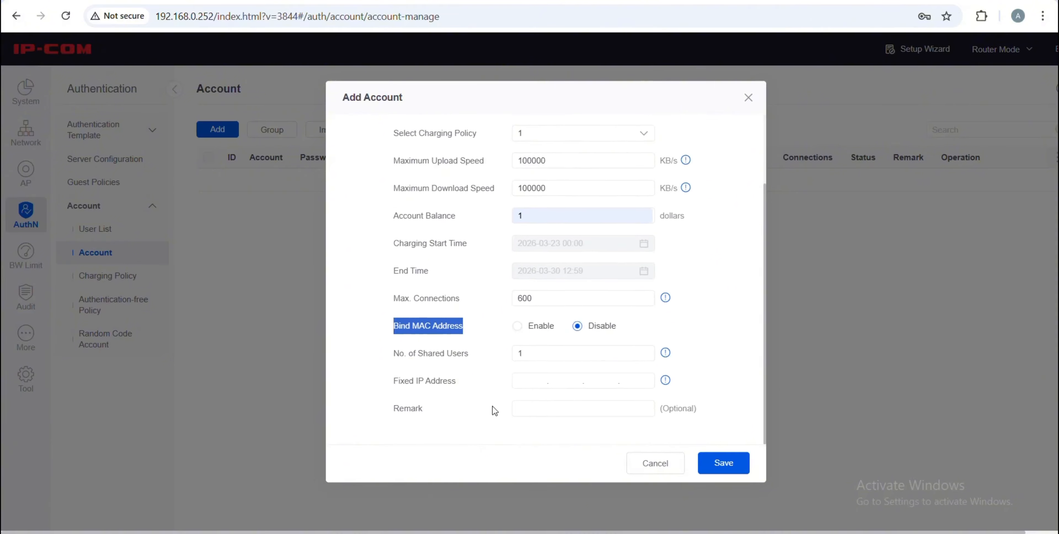
pyautogui.moveTo(472, 356); pyautogui.dragTo(394, 353)
pyautogui.click(542, 353)
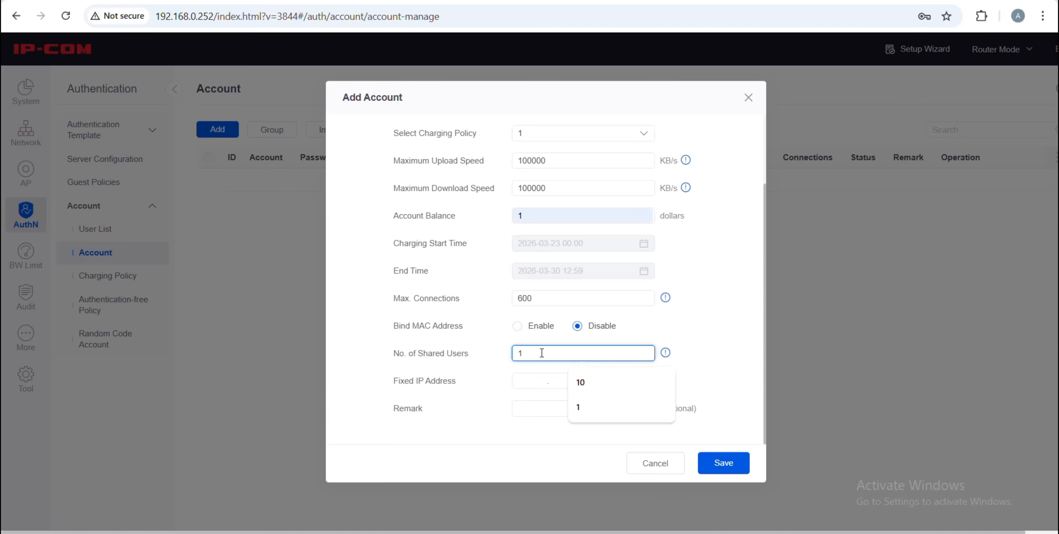
pyautogui.write('0')
pyautogui.click(495, 378)
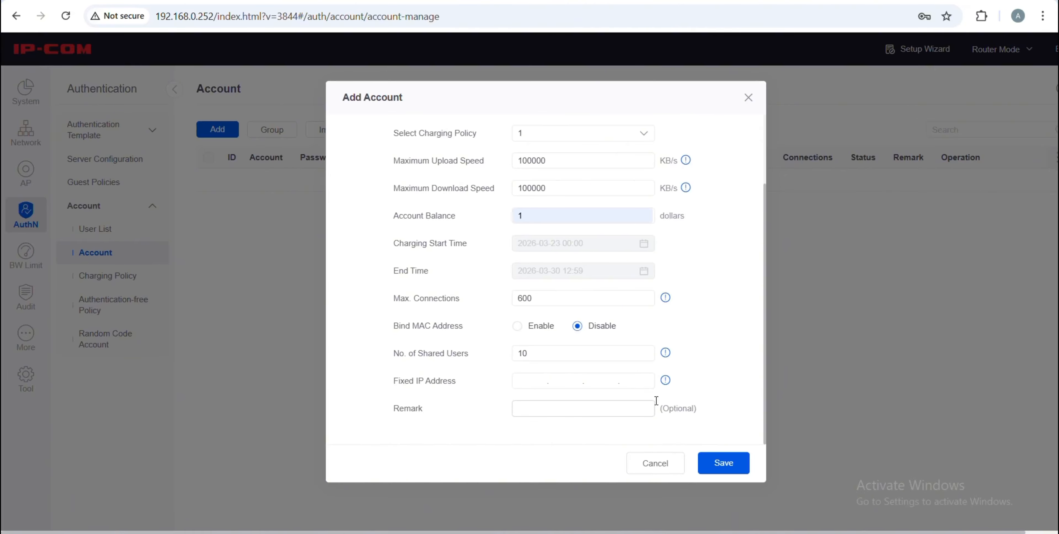
pyautogui.moveTo(665, 382)
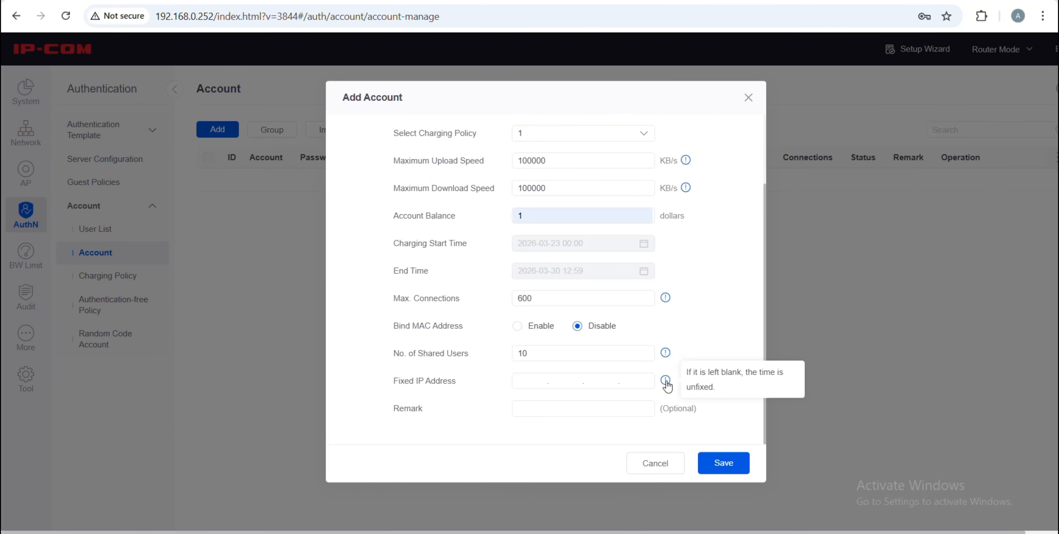
pyautogui.click(540, 384)
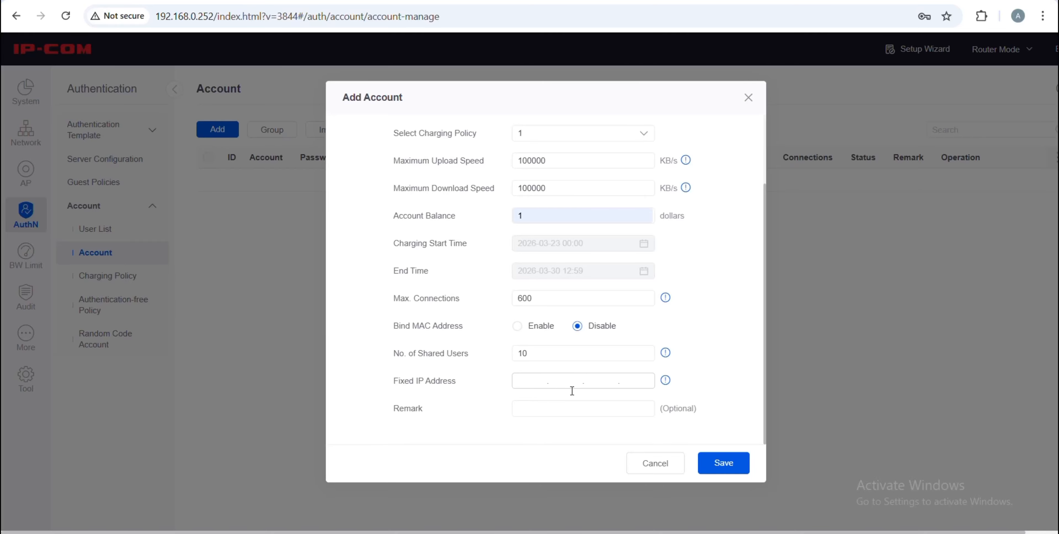
pyautogui.click(724, 468)
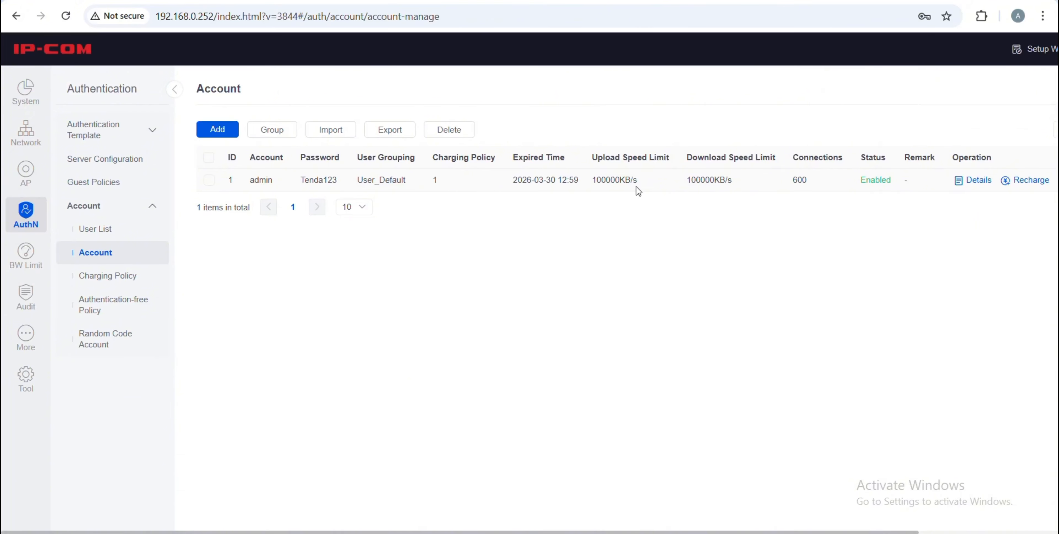
pyautogui.hscroll(3, 750, 179)
pyautogui.hscroll(1, 748, 179)
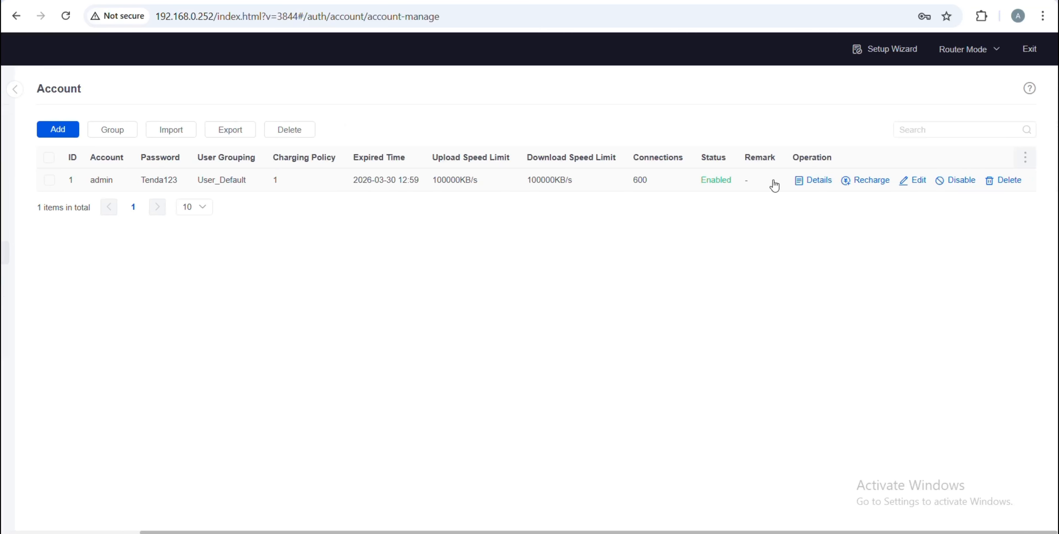
pyautogui.click(810, 180)
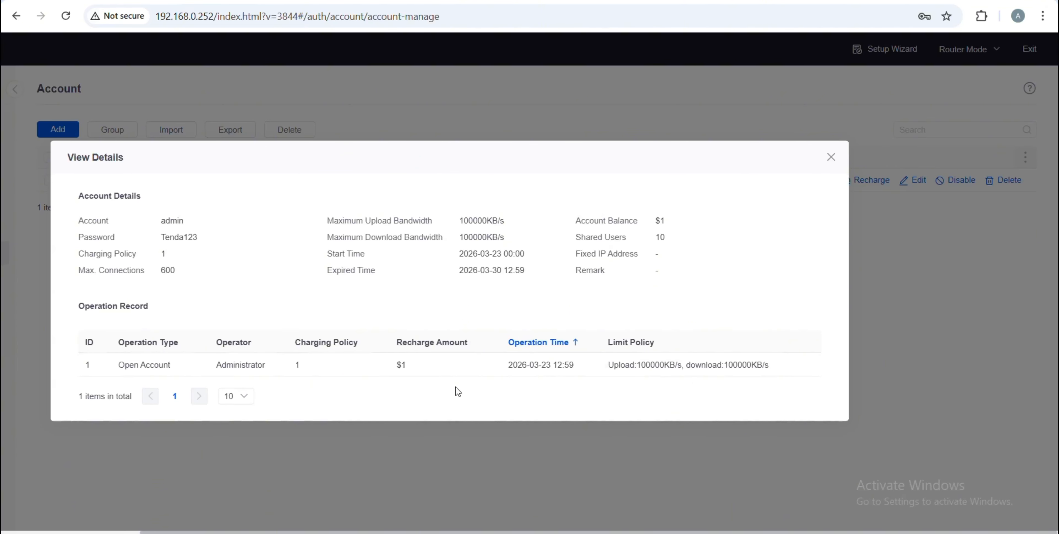
pyautogui.click(831, 160)
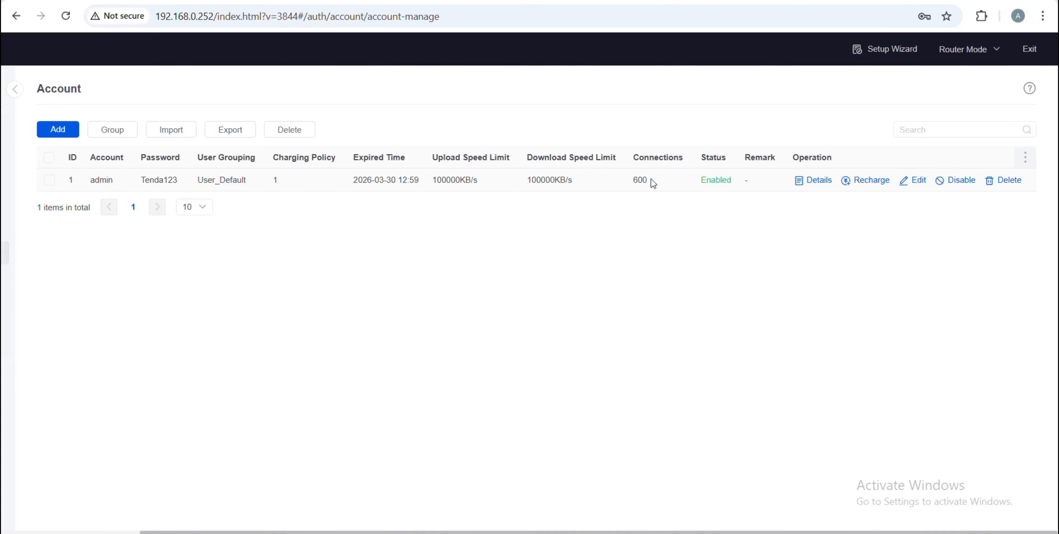
pyautogui.hscroll(-3, 650, 179)
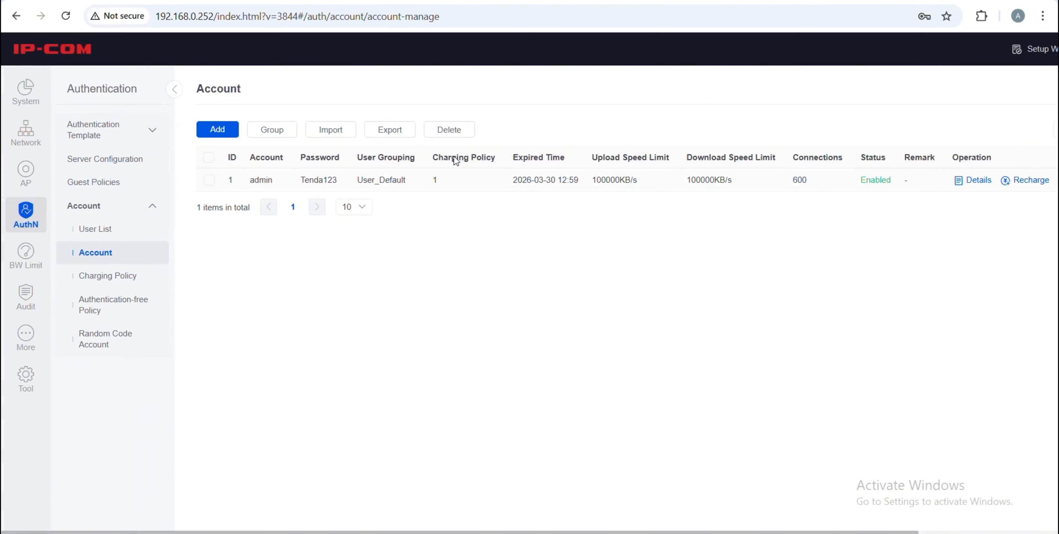